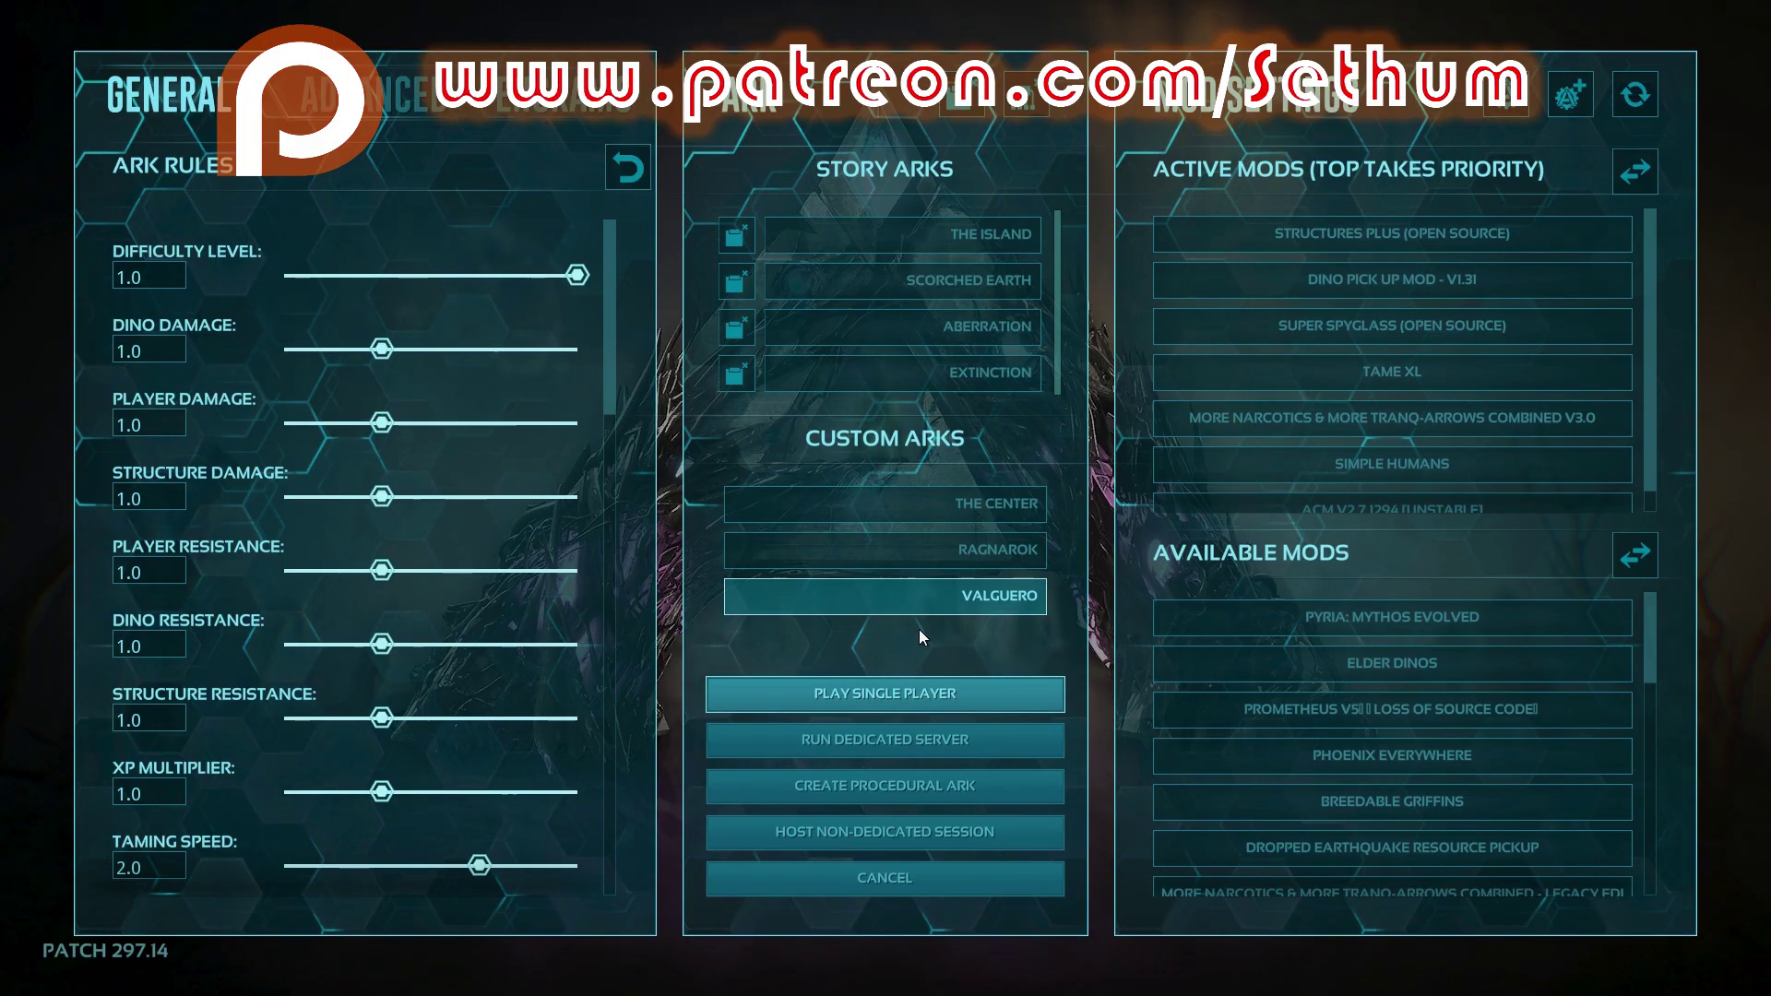
Step: Try to start a single-player game on the Valguero custom ark
click(865, 701)
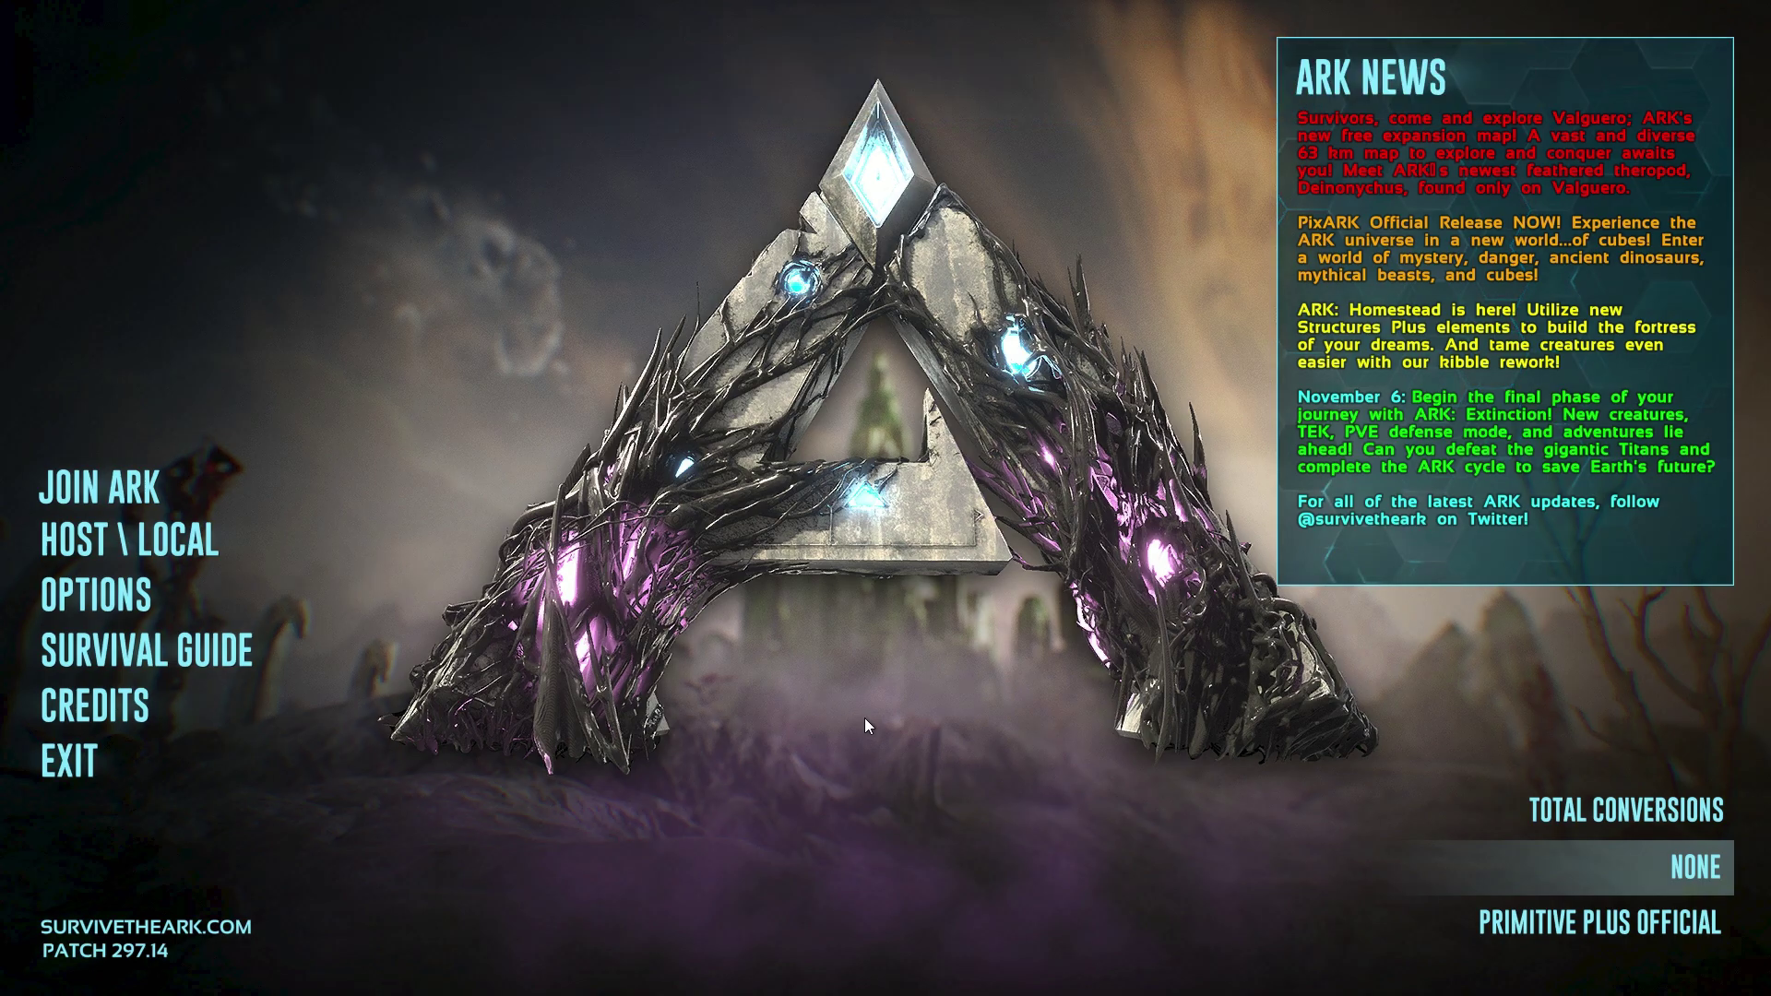
click(238, 556)
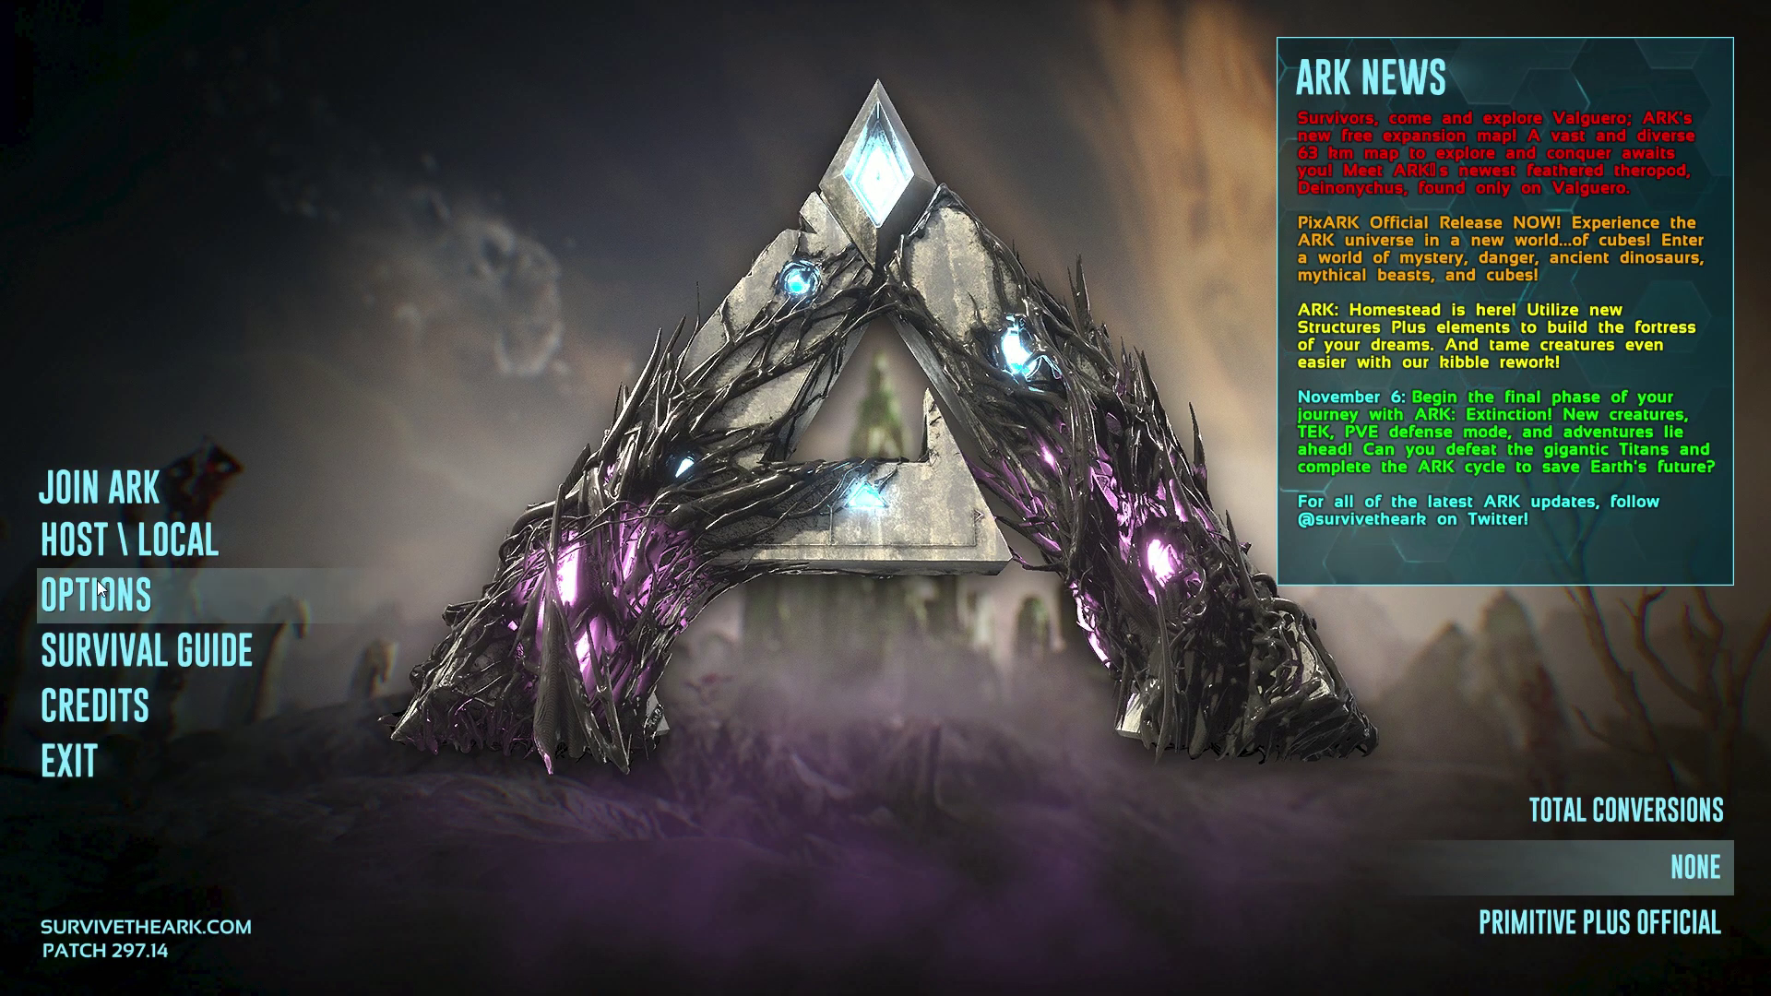
Step: Deactivate every active mod in the host/local settings and launch Valguero in single player again
click(102, 548)
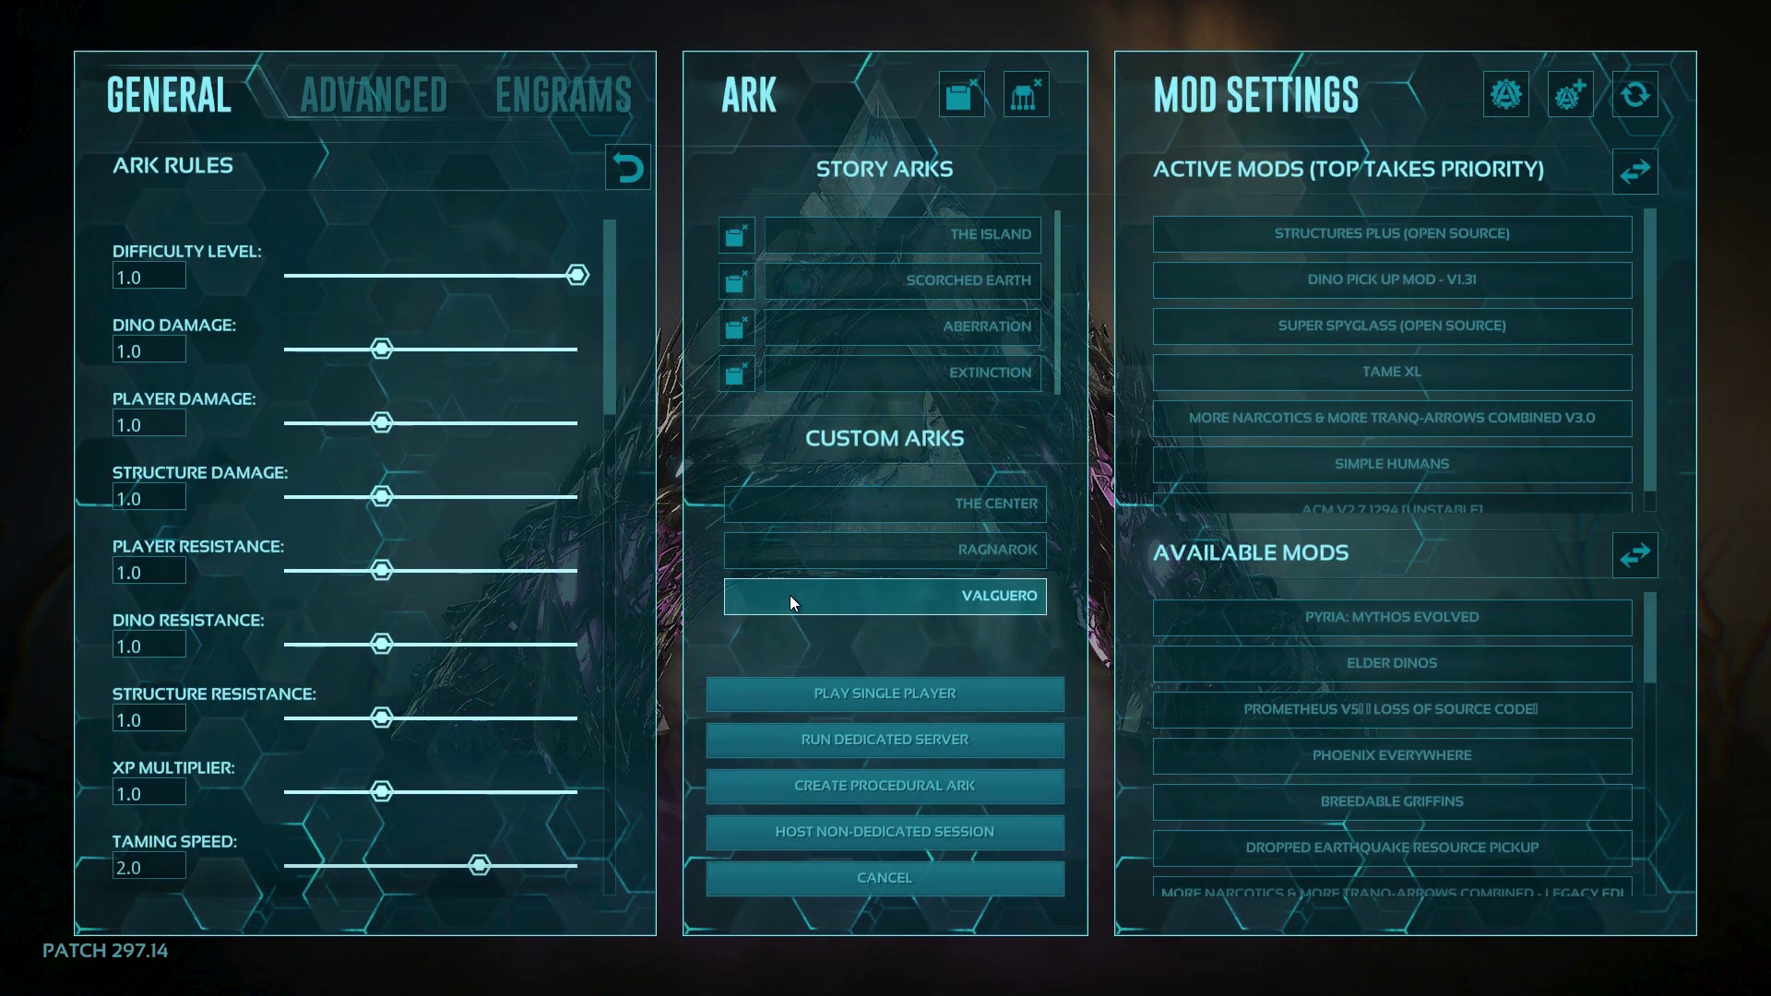
click(1557, 241)
click(1629, 181)
click(1509, 229)
click(1627, 173)
click(1532, 229)
click(1622, 178)
click(1556, 229)
click(1633, 173)
click(1559, 230)
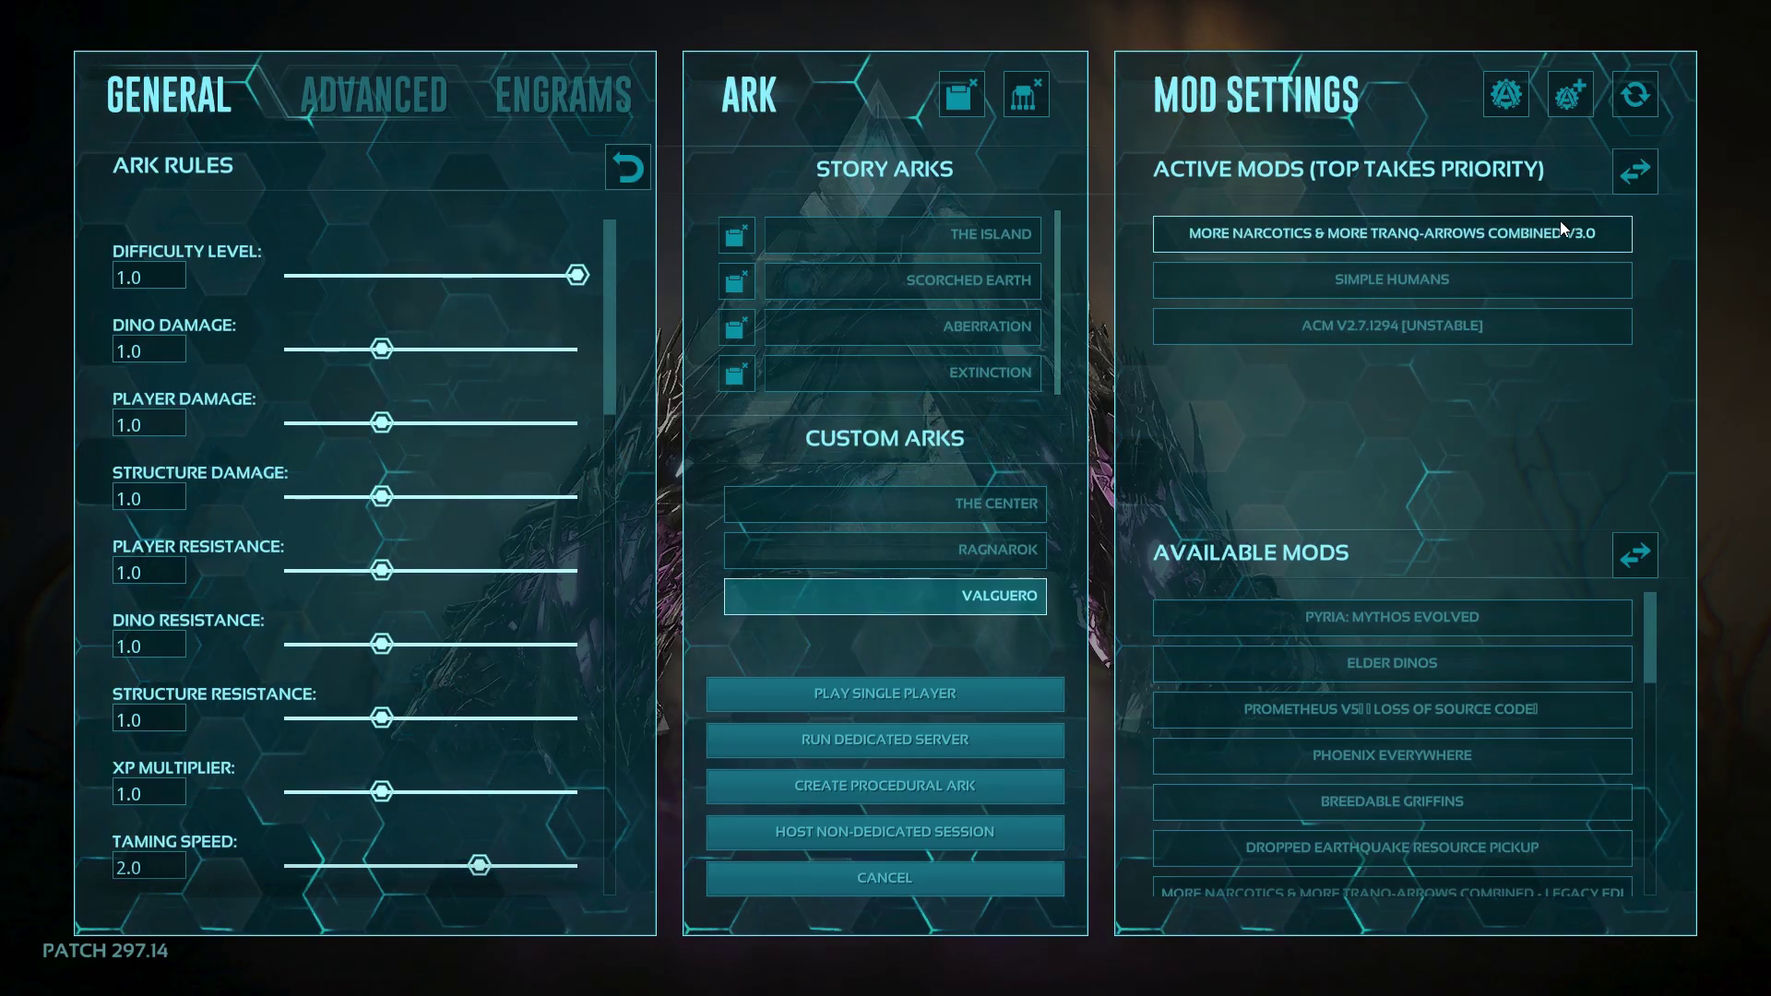
click(1633, 174)
click(1583, 227)
click(1635, 172)
click(1543, 233)
click(1620, 173)
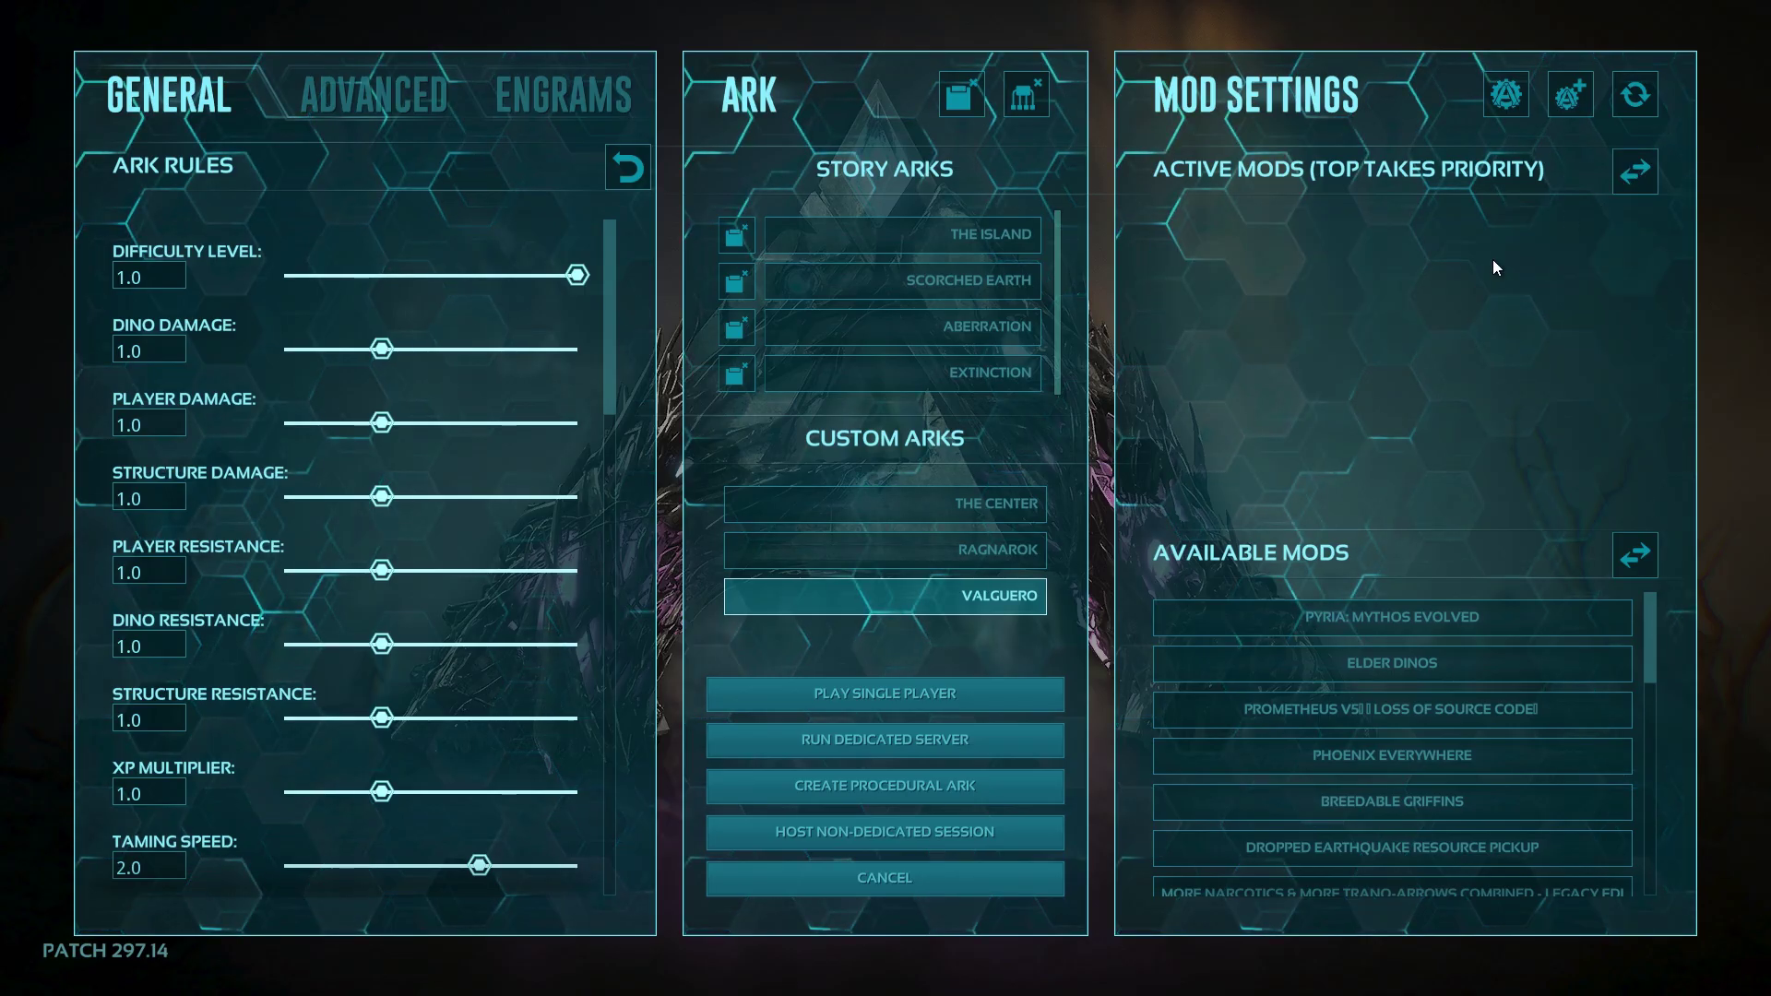
click(970, 699)
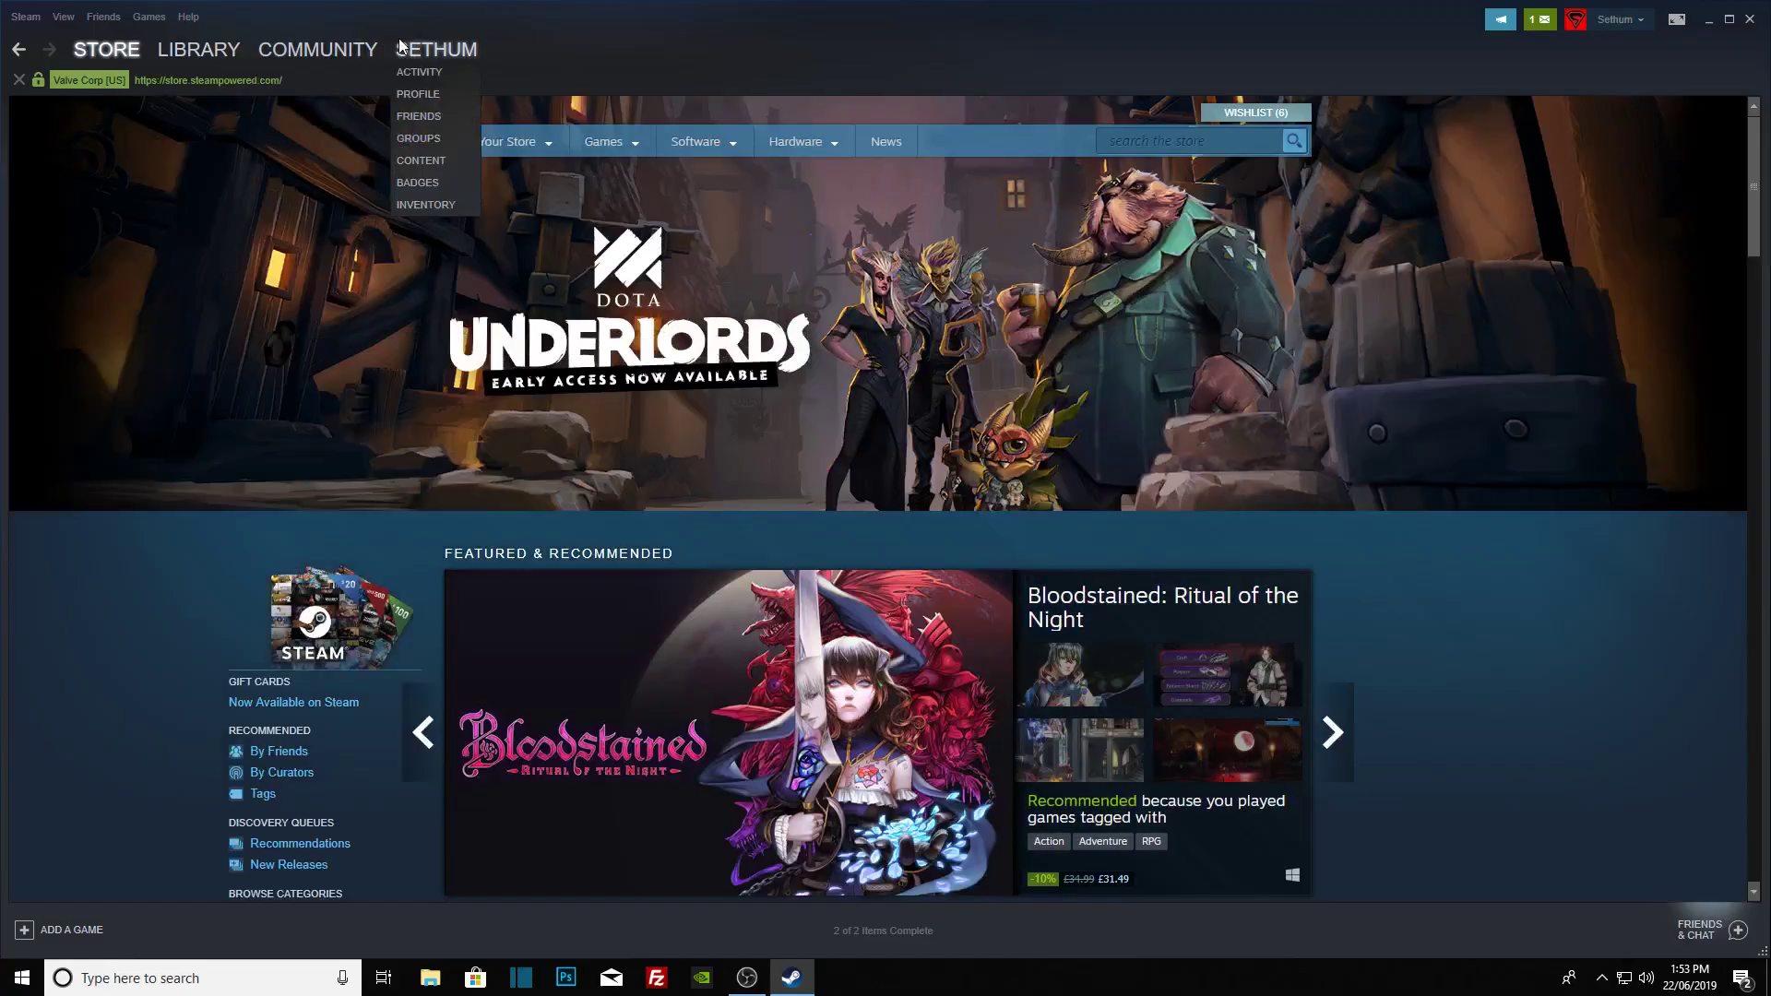
Step: Switch to Steam and find the ARK: Survival Evolved workshop by searching the Steam Workshop for "ark"
mouse_move(318, 57)
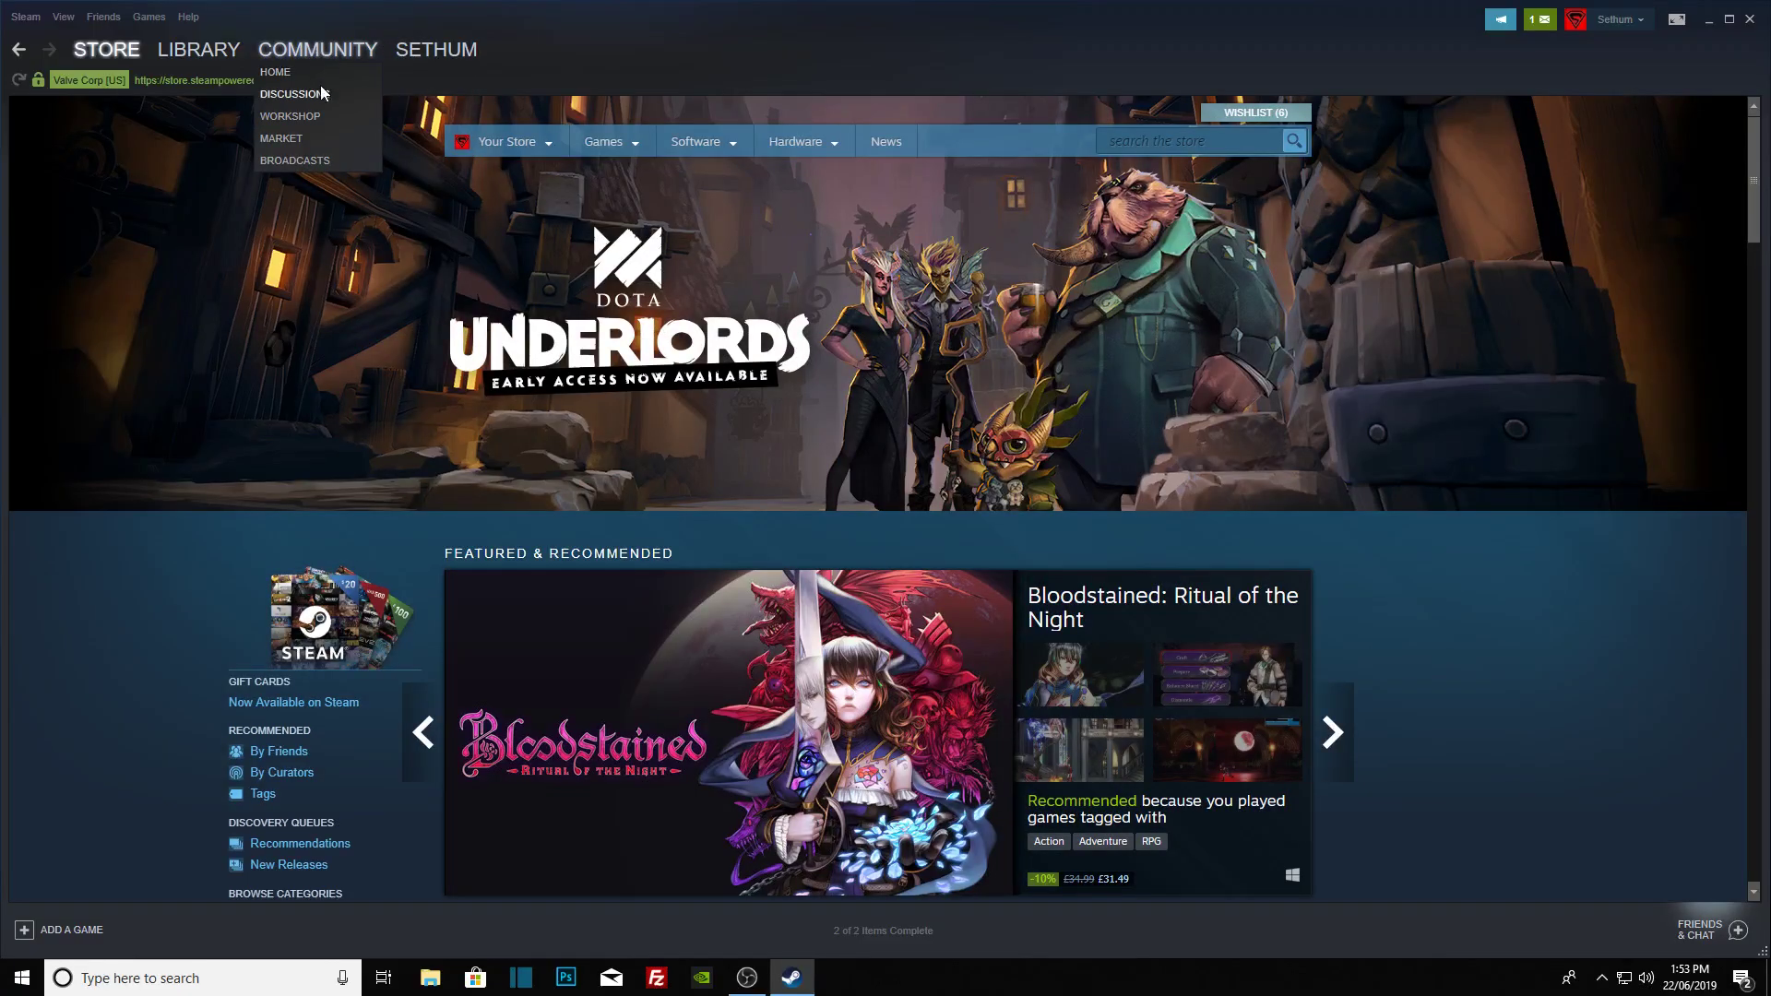
click(303, 118)
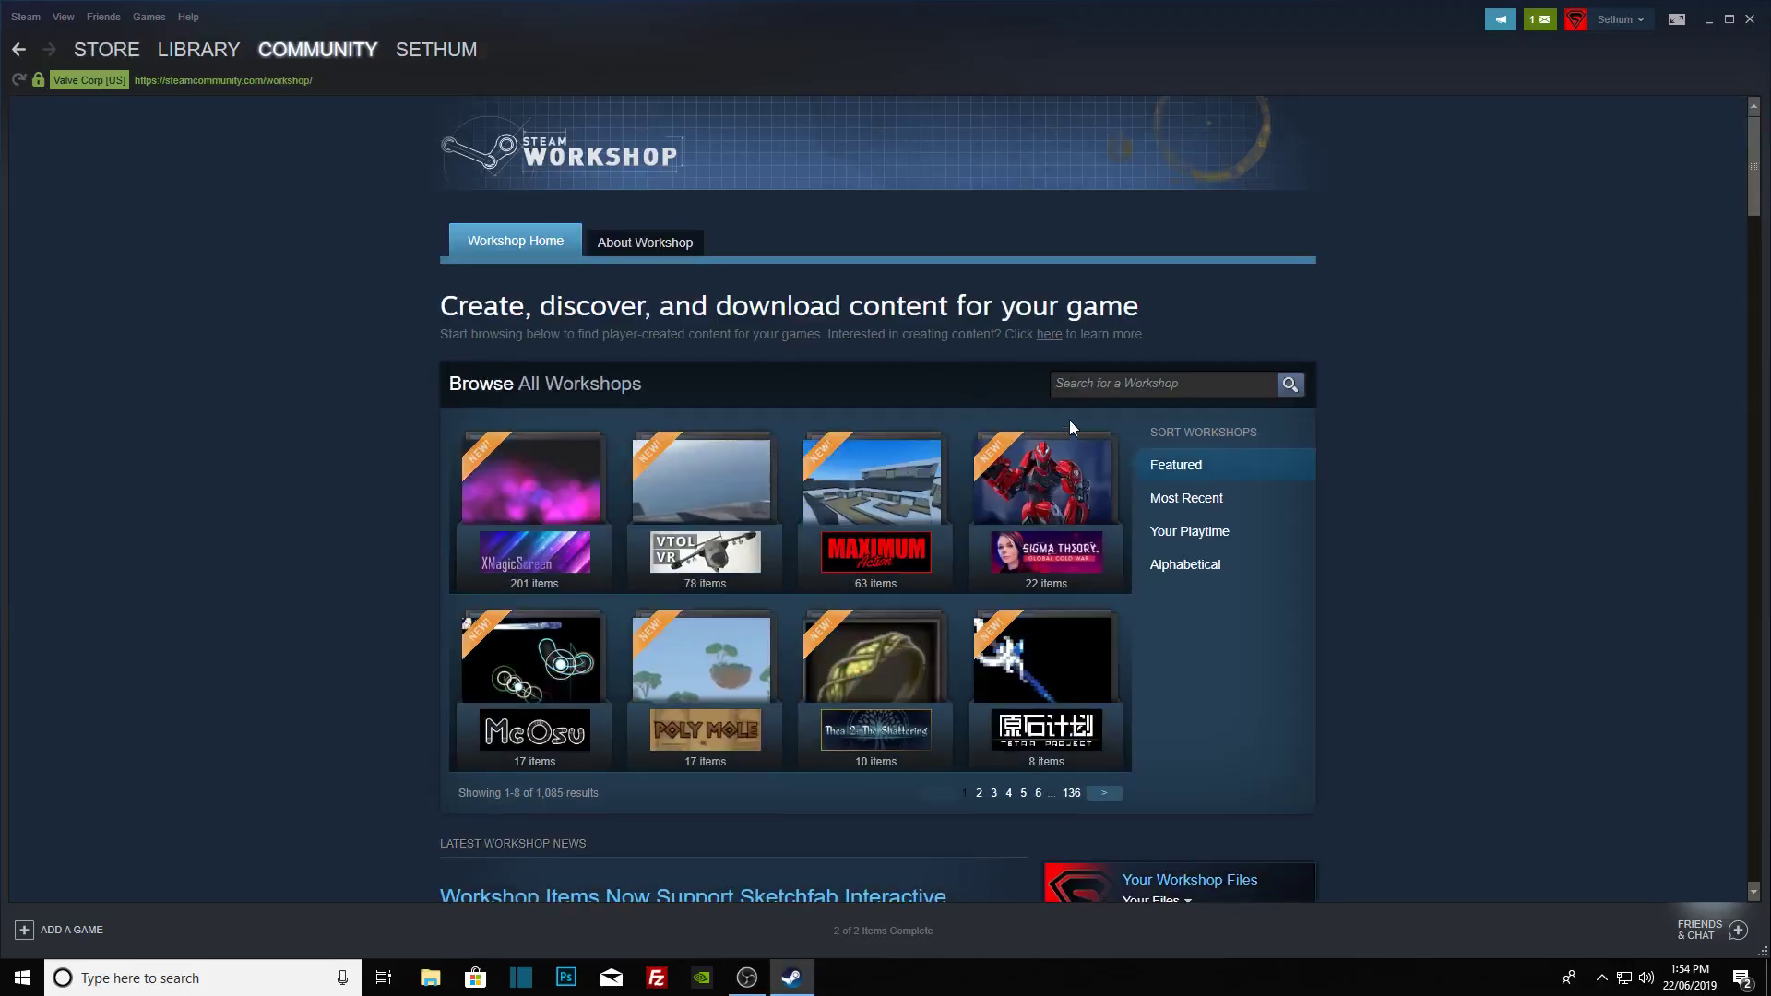
click(1215, 384)
text(ar)
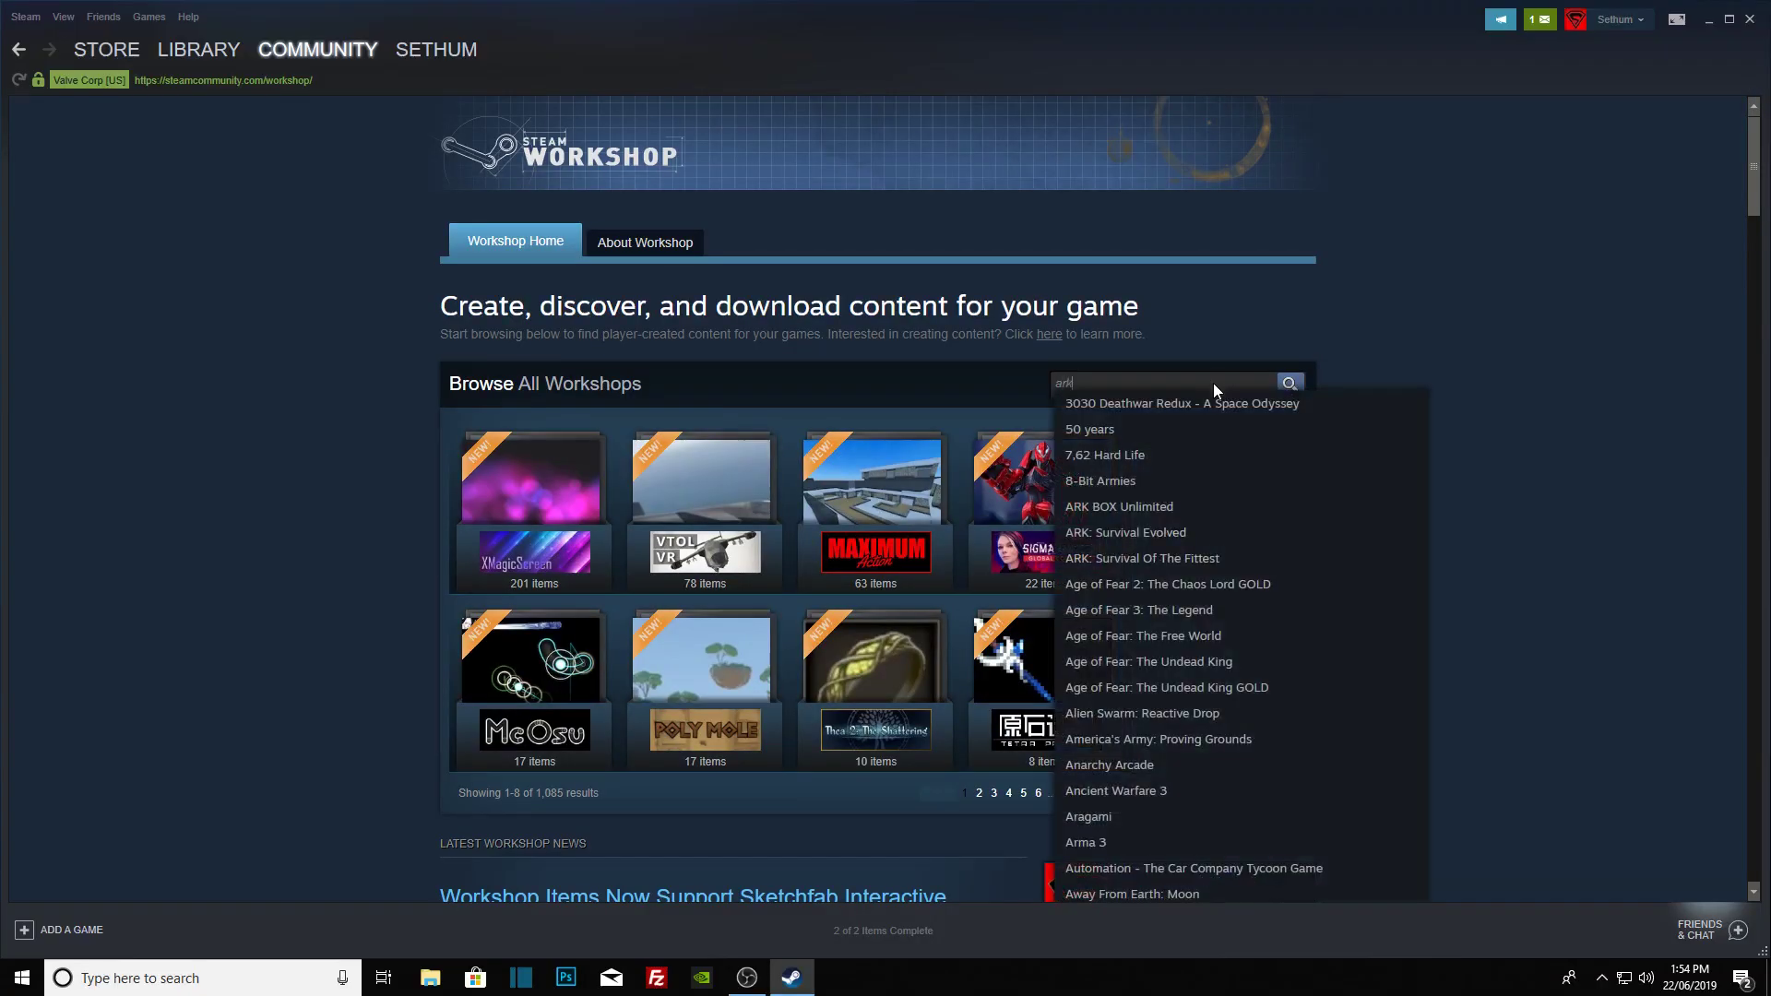
text(k)
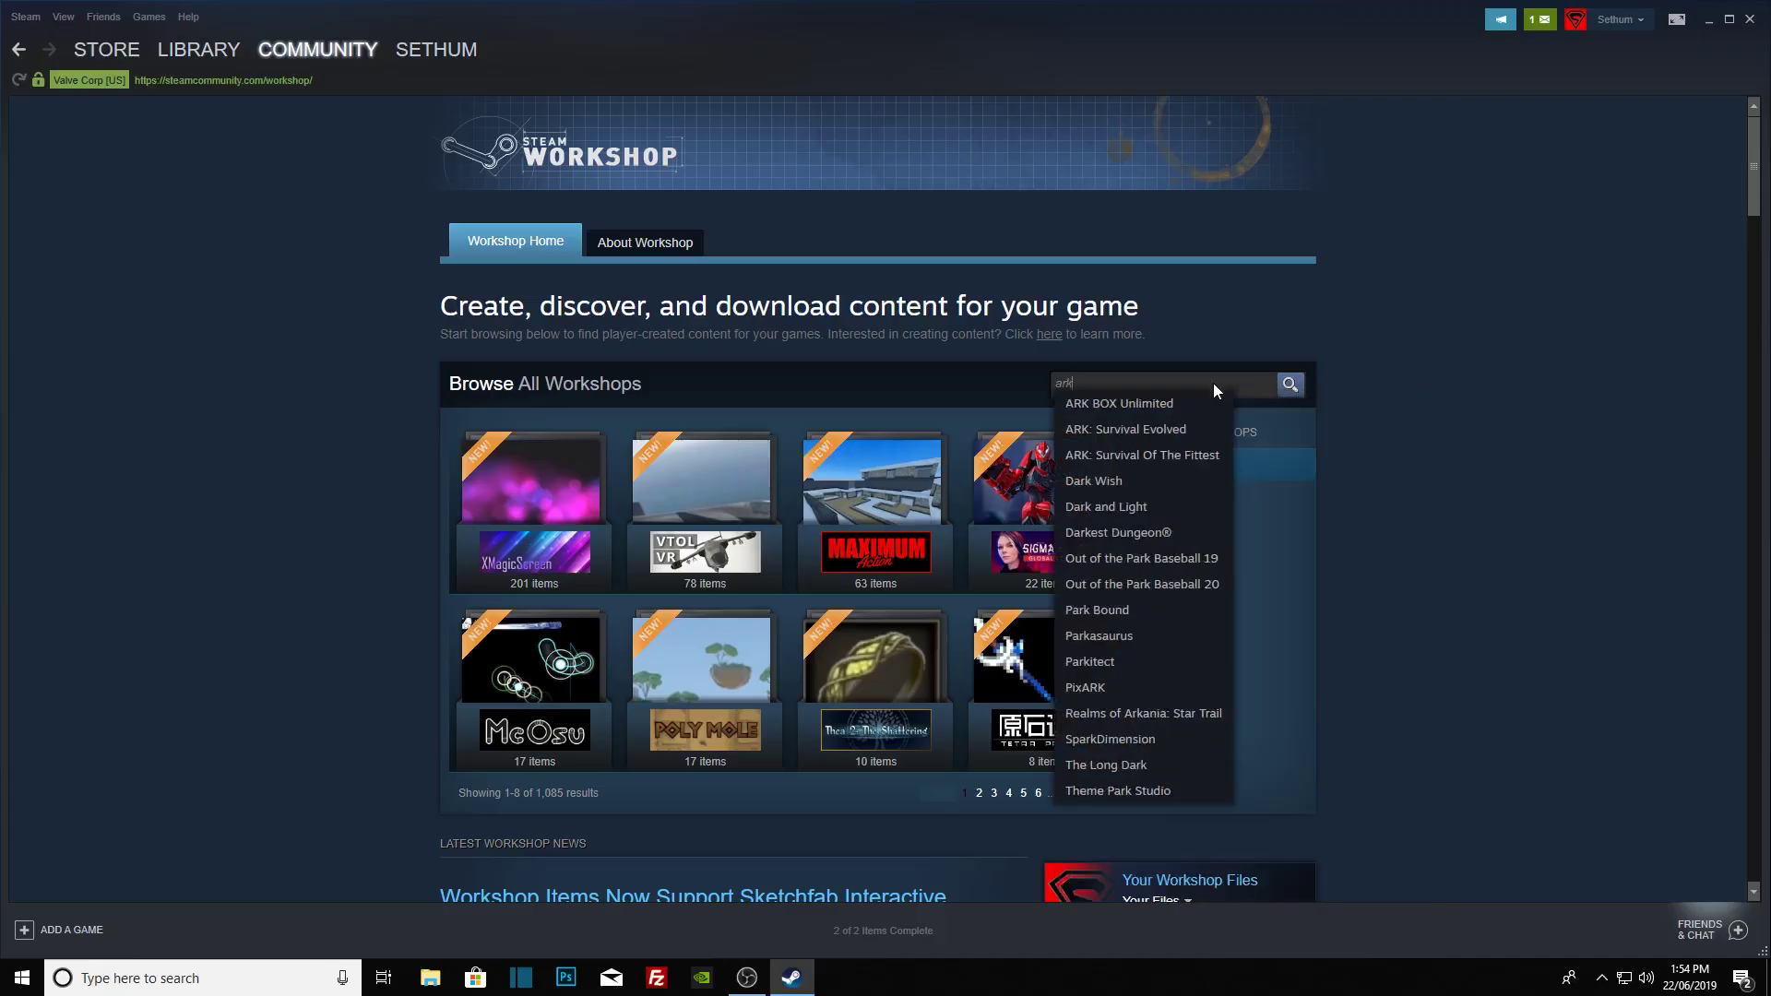
click(1139, 430)
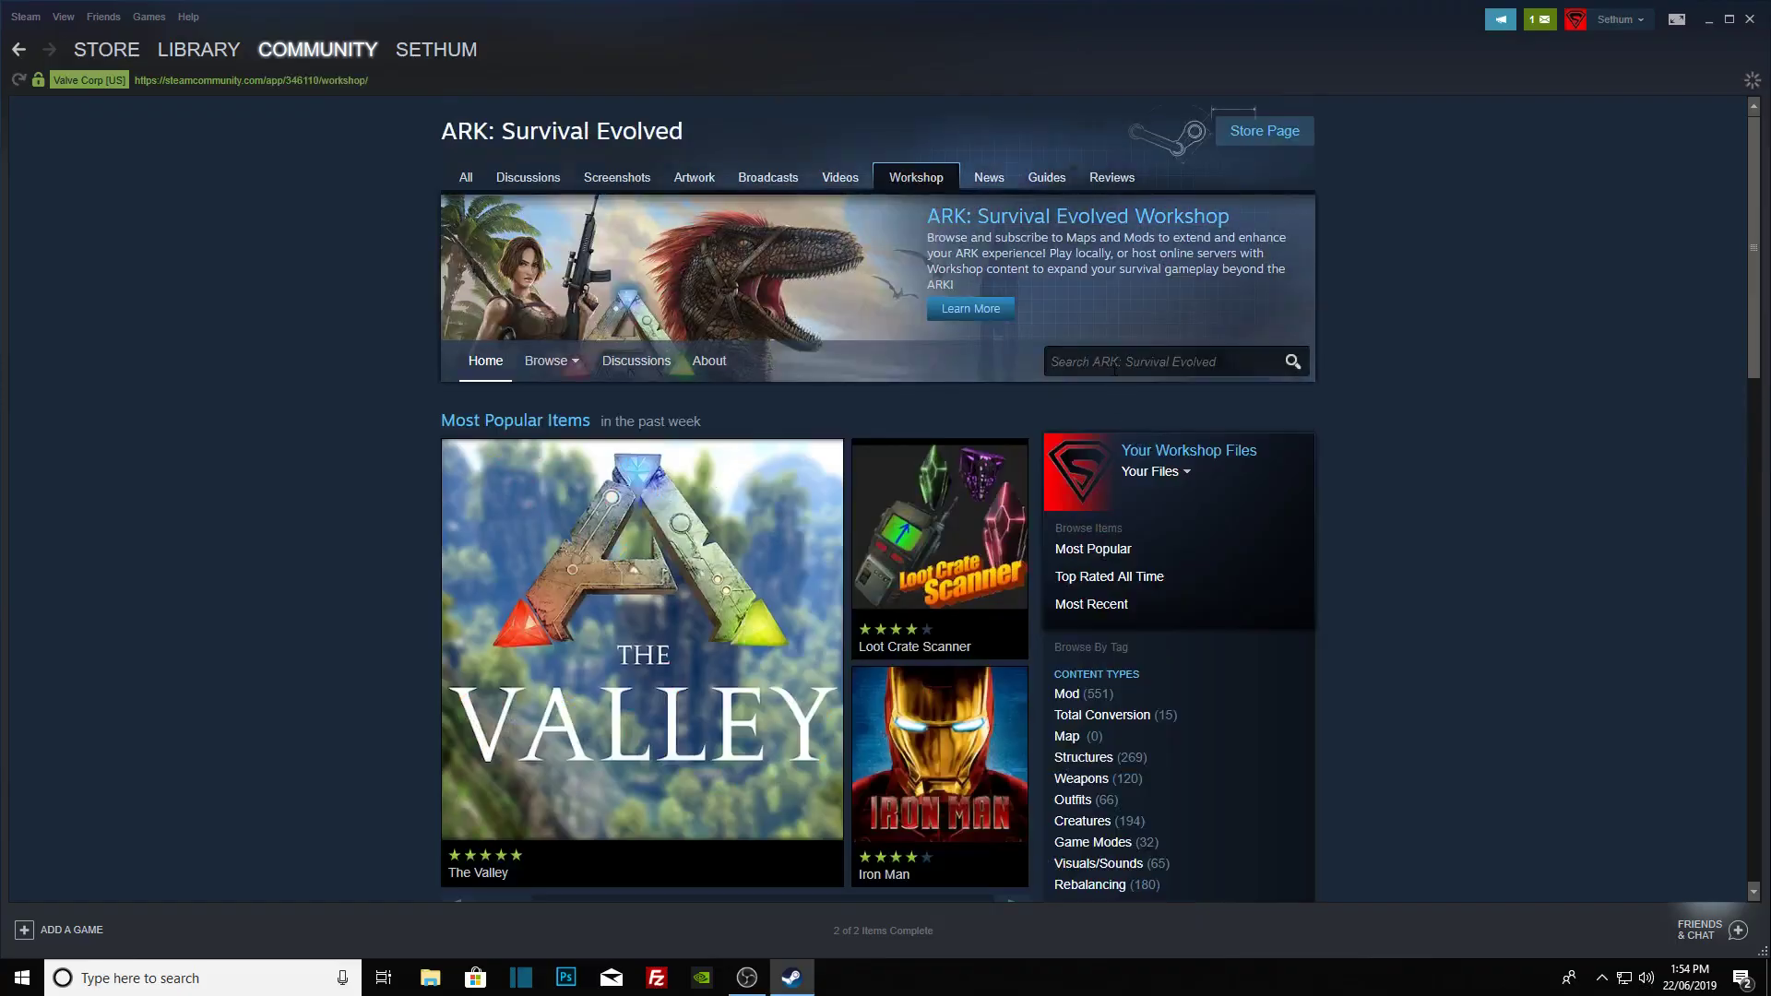
Step: Search the ARK: Survival Evolved workshop for "valguero" and look through the listed items
click(1116, 359)
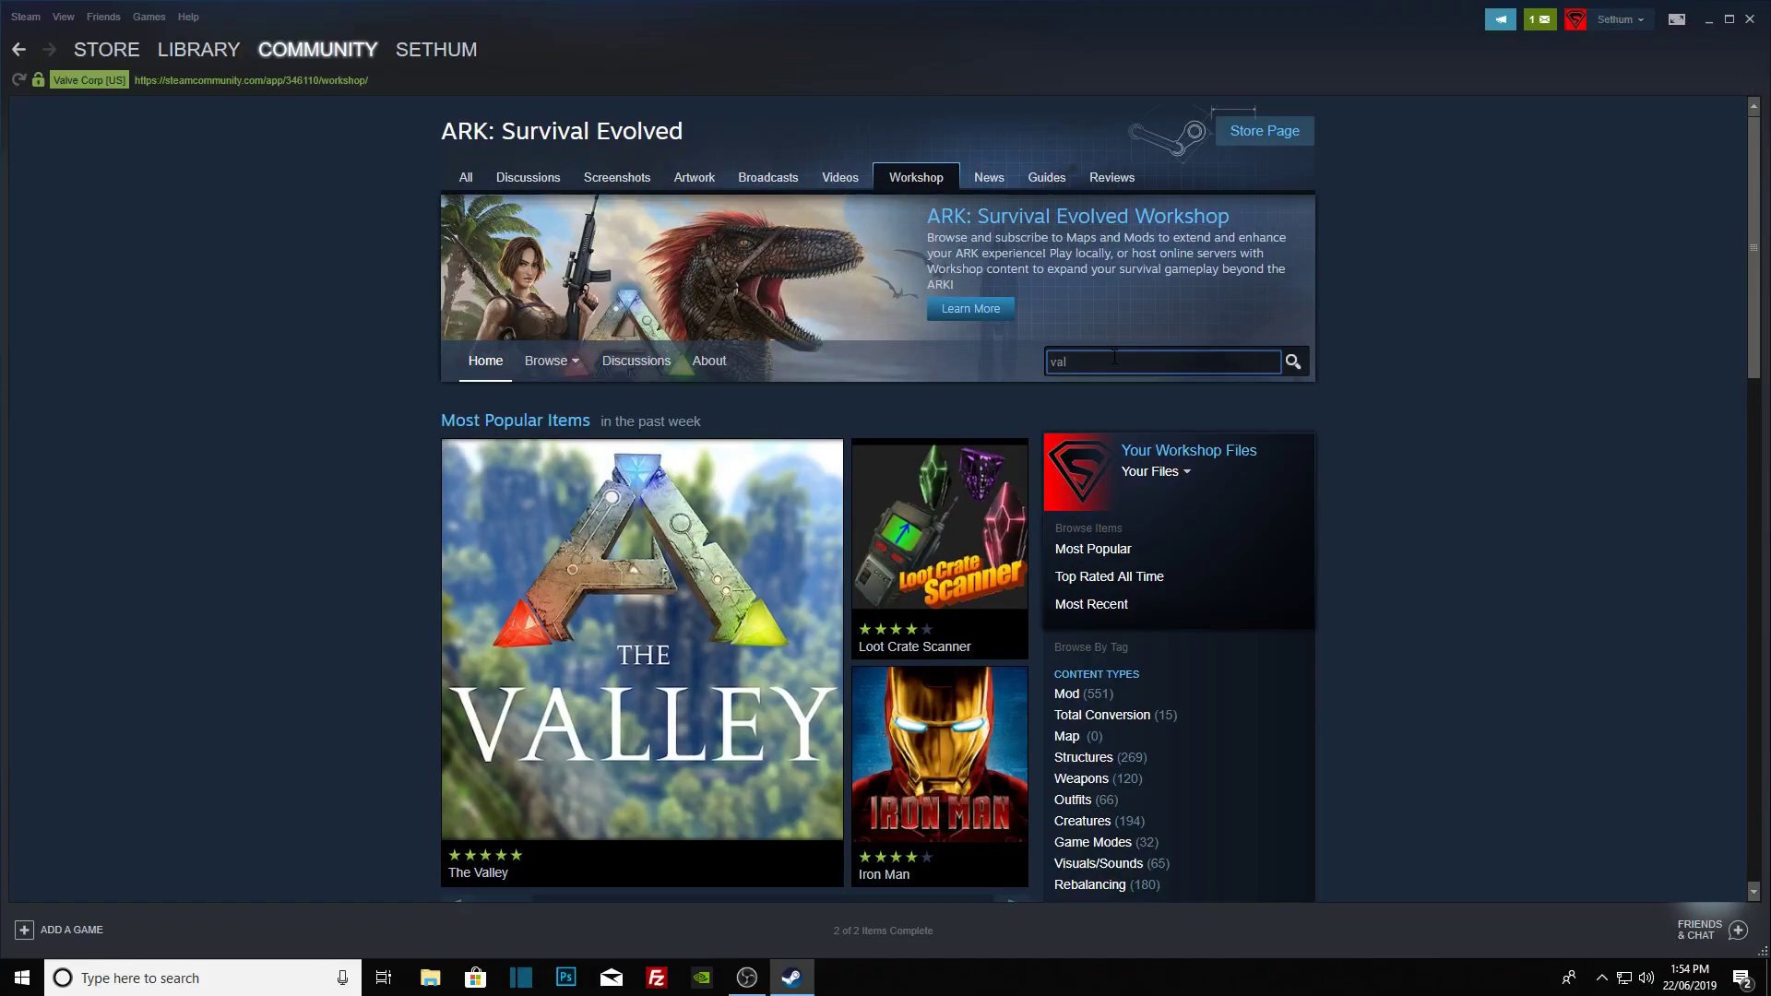
text(valguero)
key(Return)
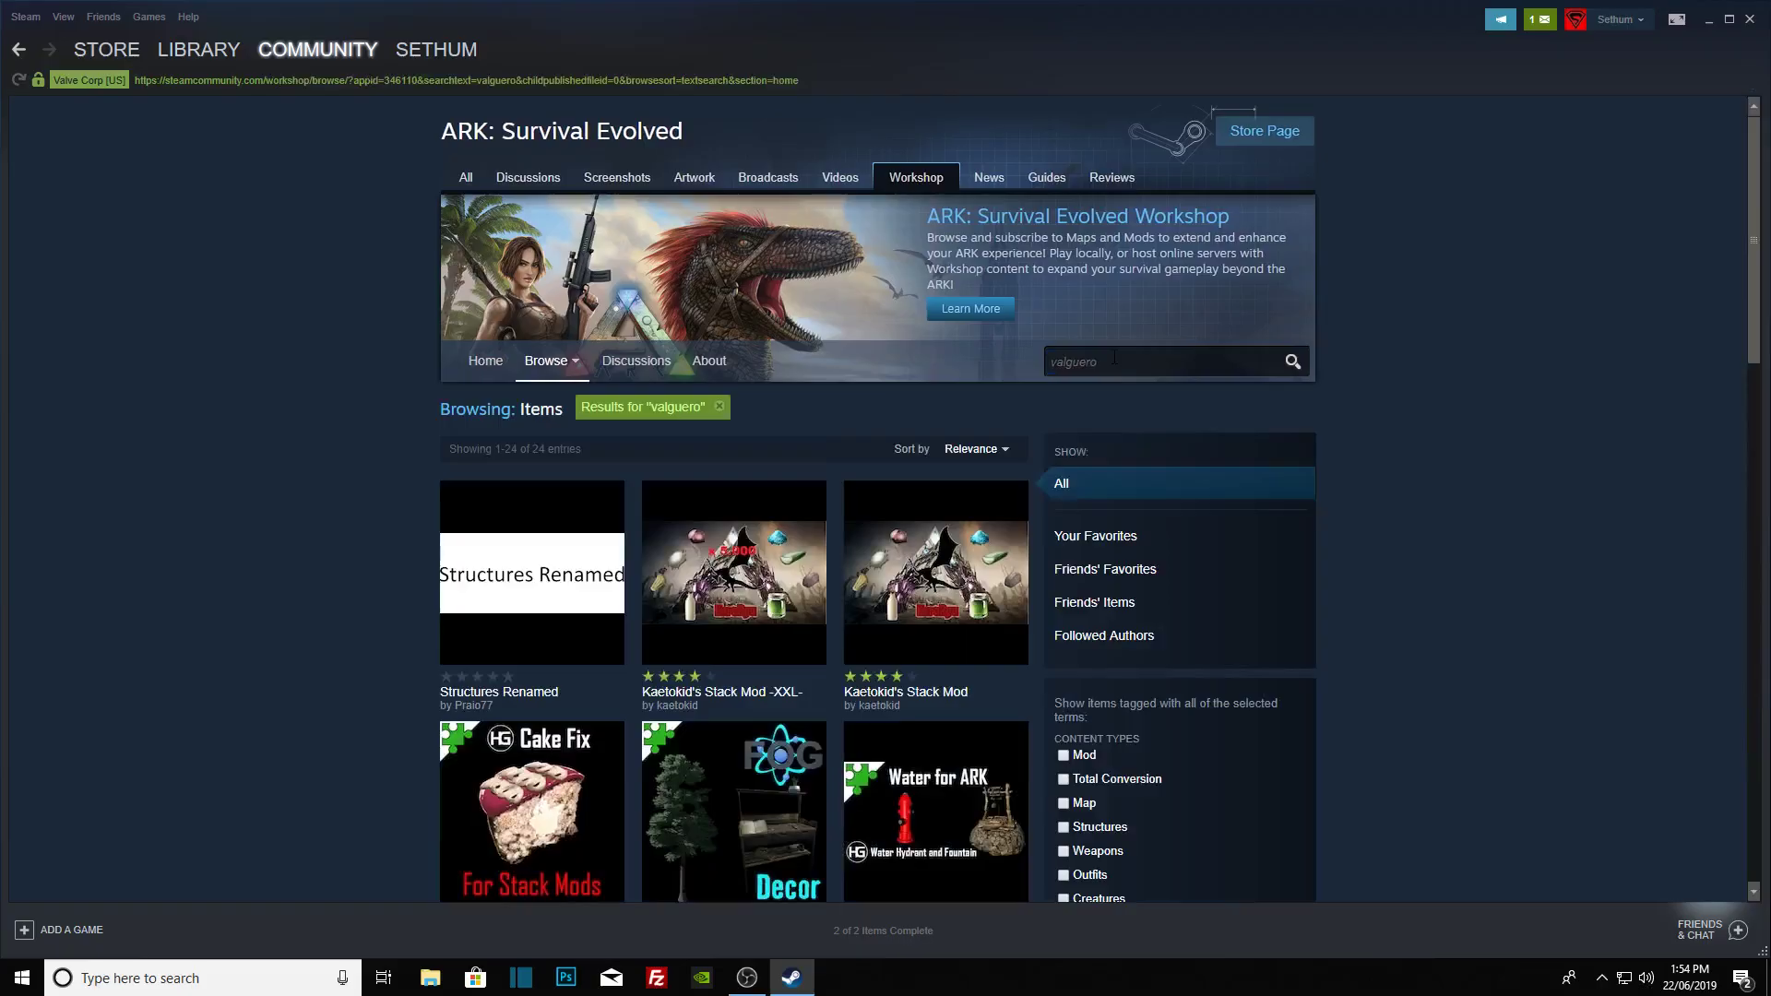
scroll(1115, 357, down, 3)
scroll(1115, 356, up, 3)
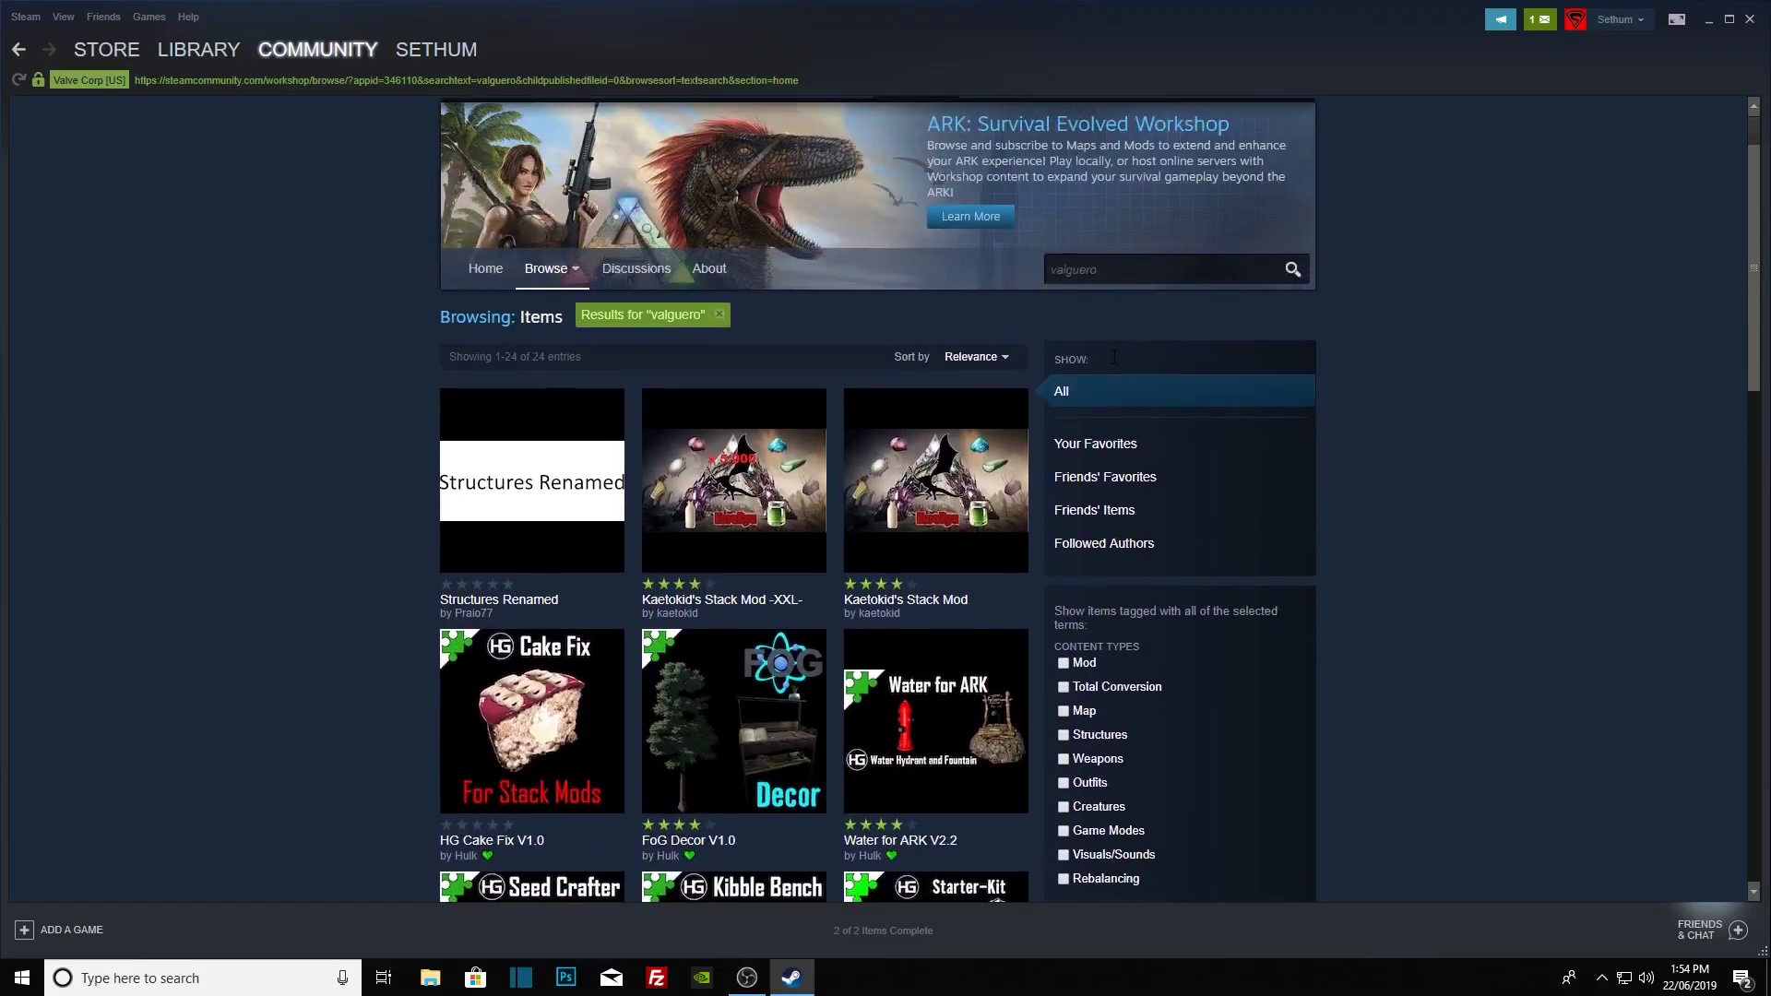
scroll(1115, 356, down, 4)
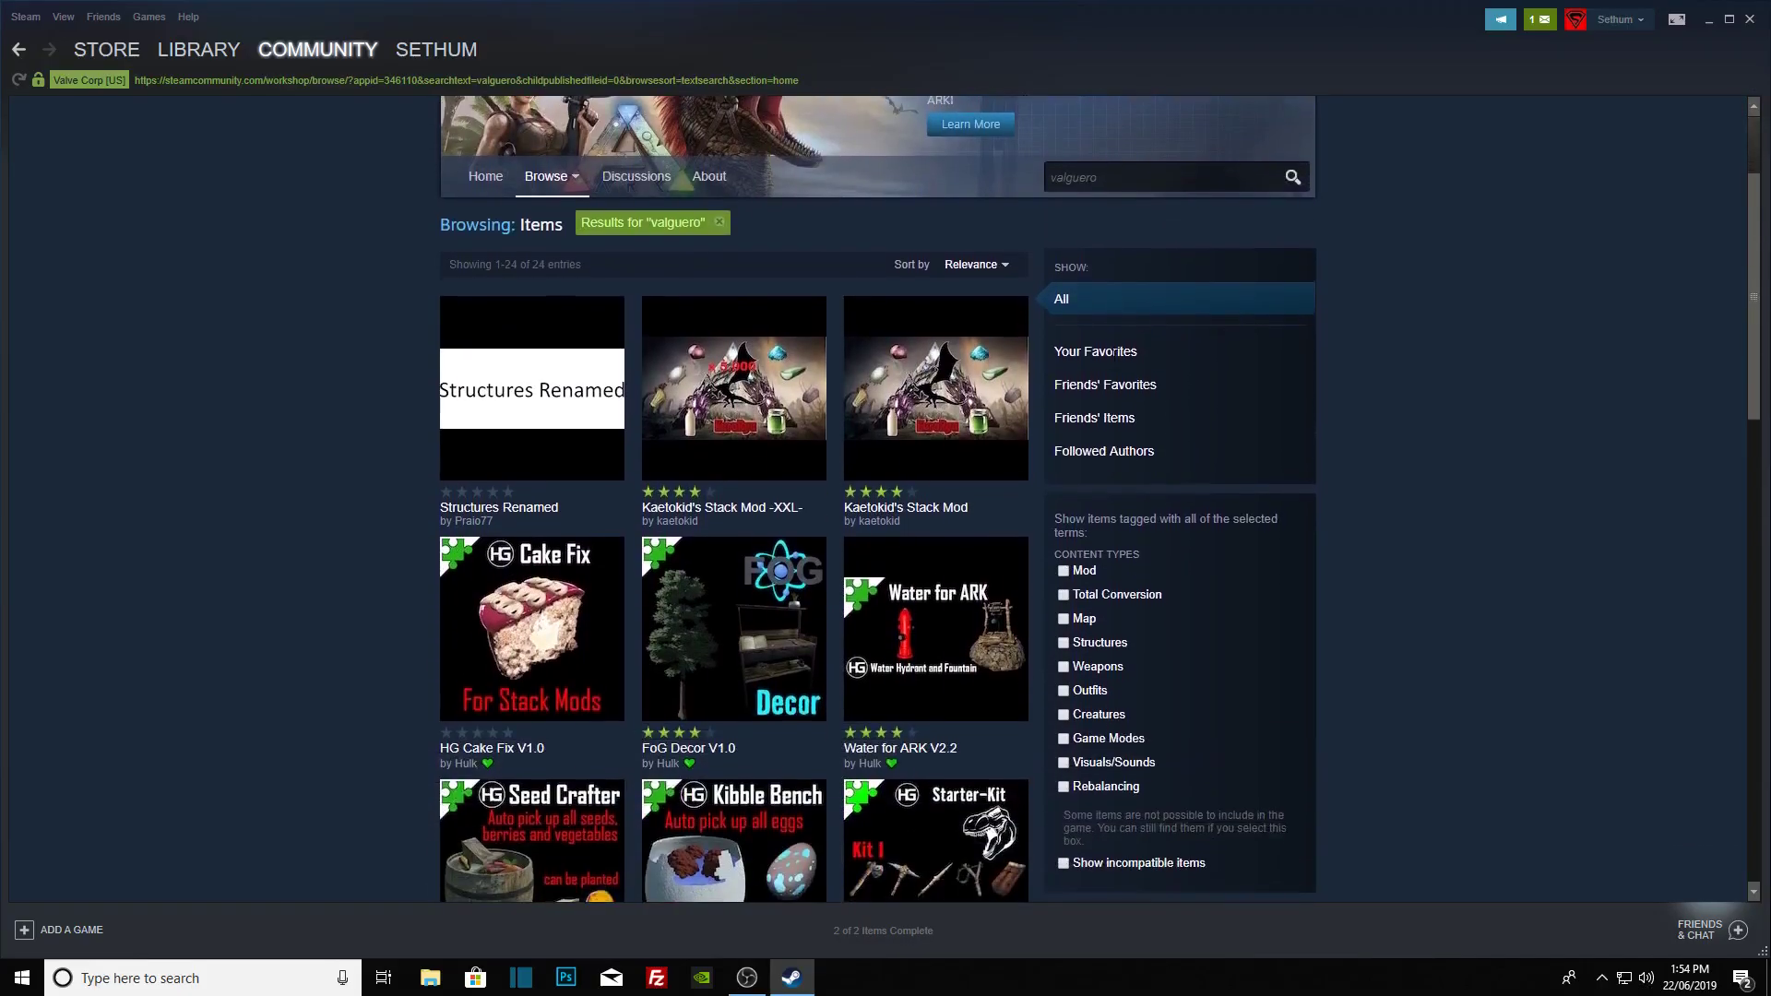
scroll(1115, 356, up, 4)
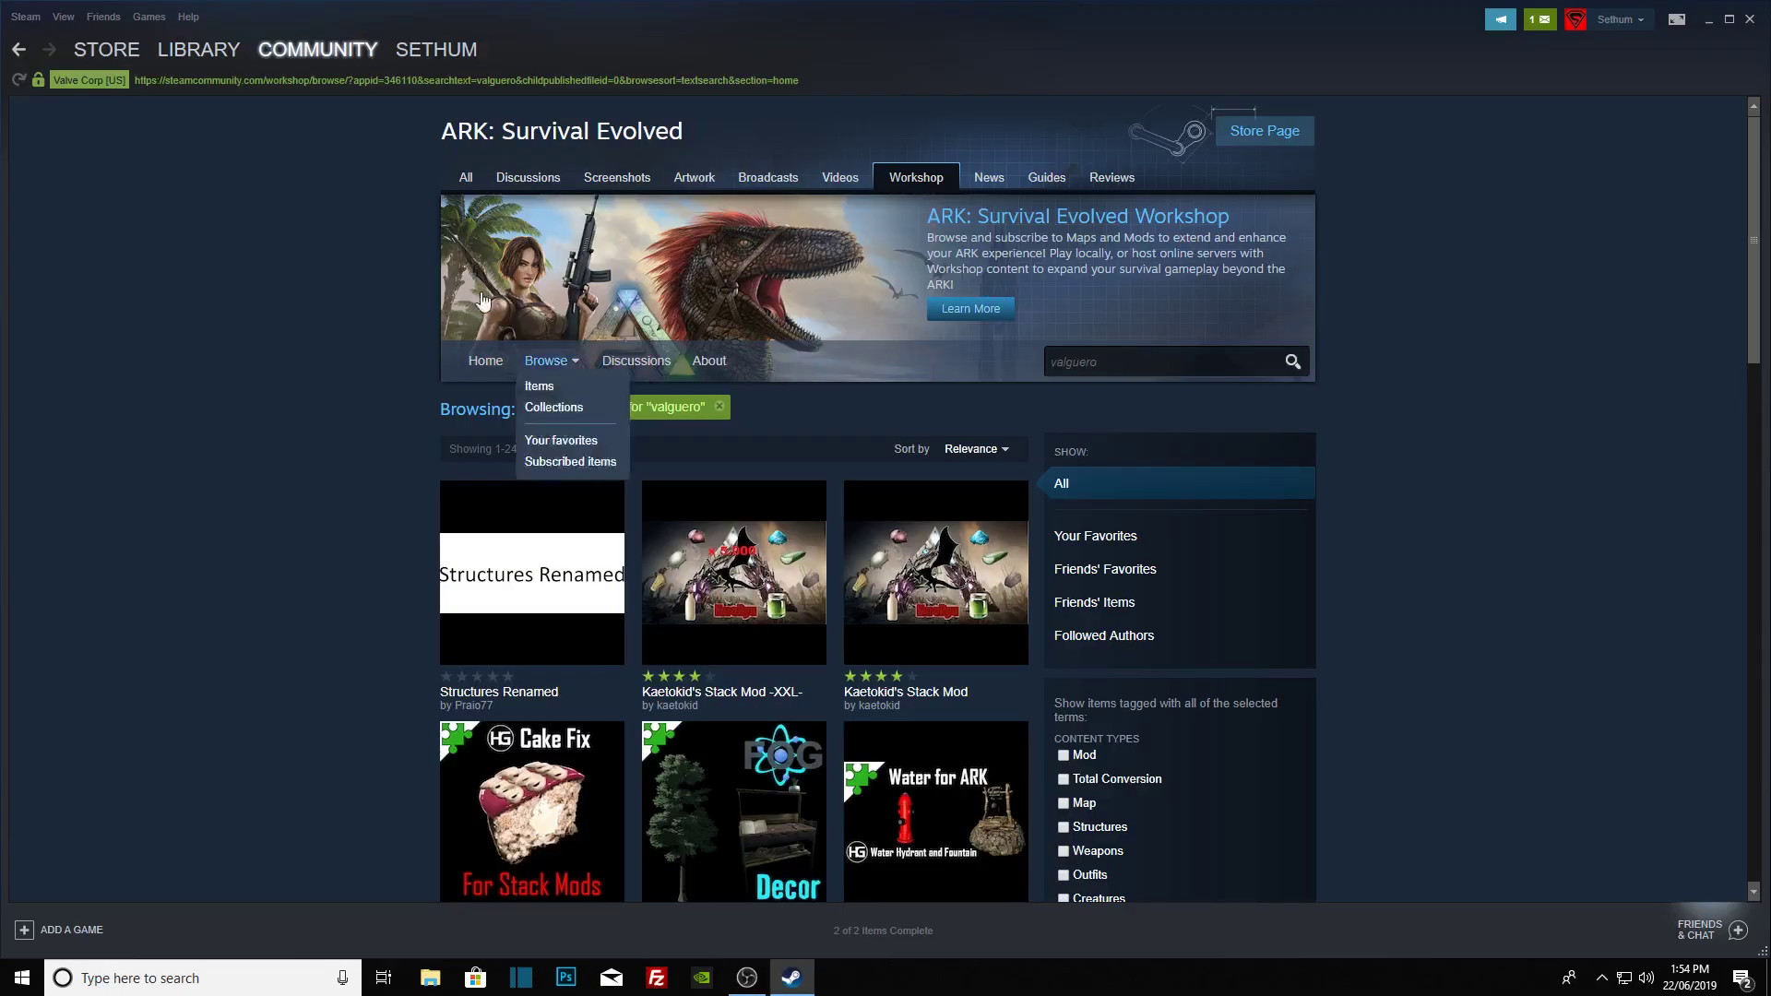
Step: Go to the Steam store and search it for "ark valguero"
mouse_move(168, 49)
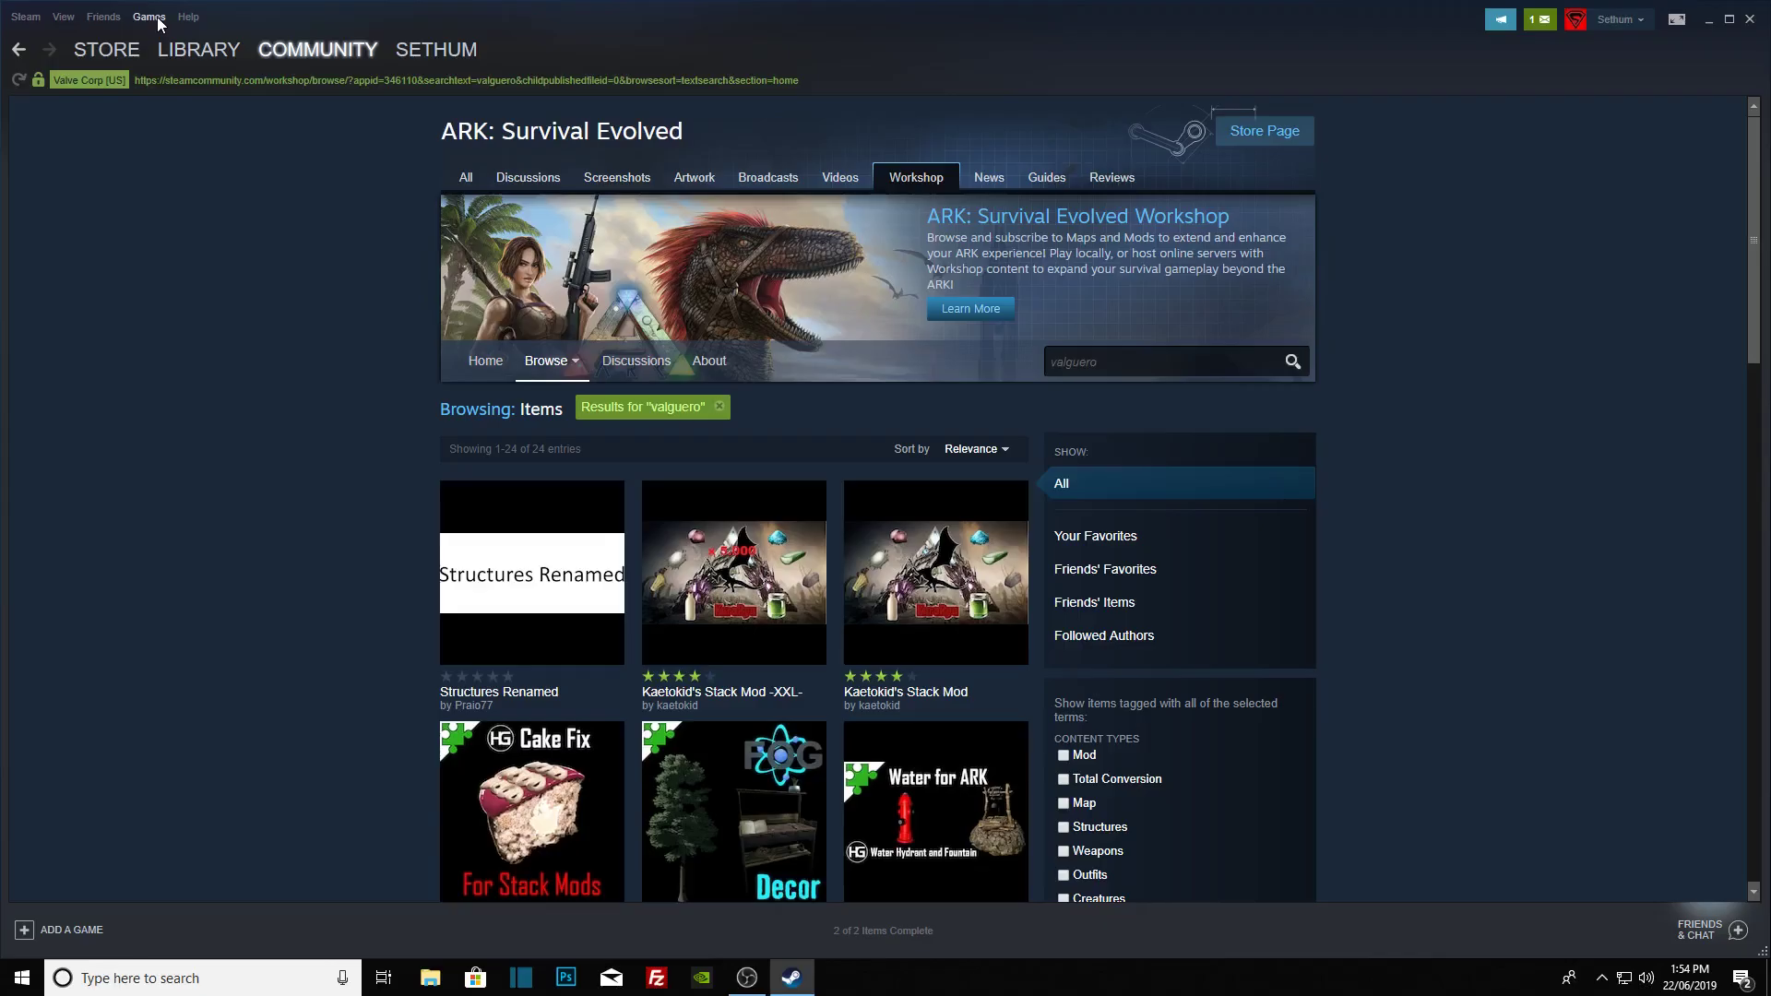
click(206, 42)
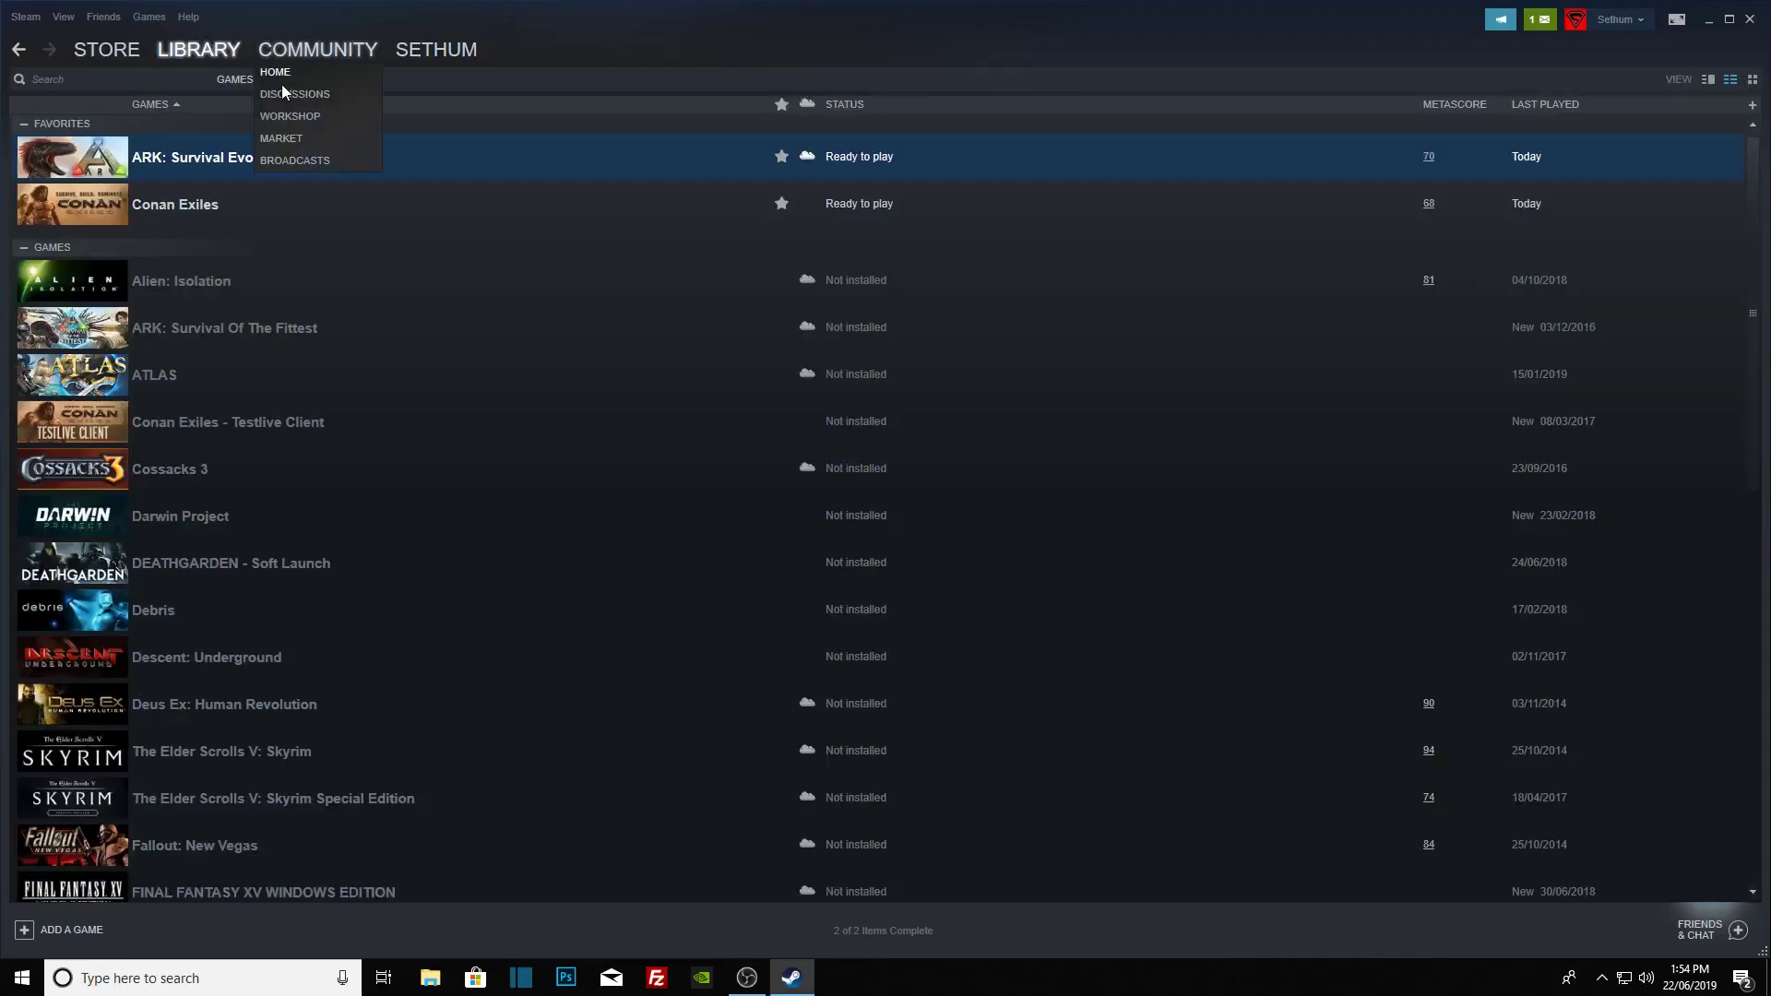
click(109, 53)
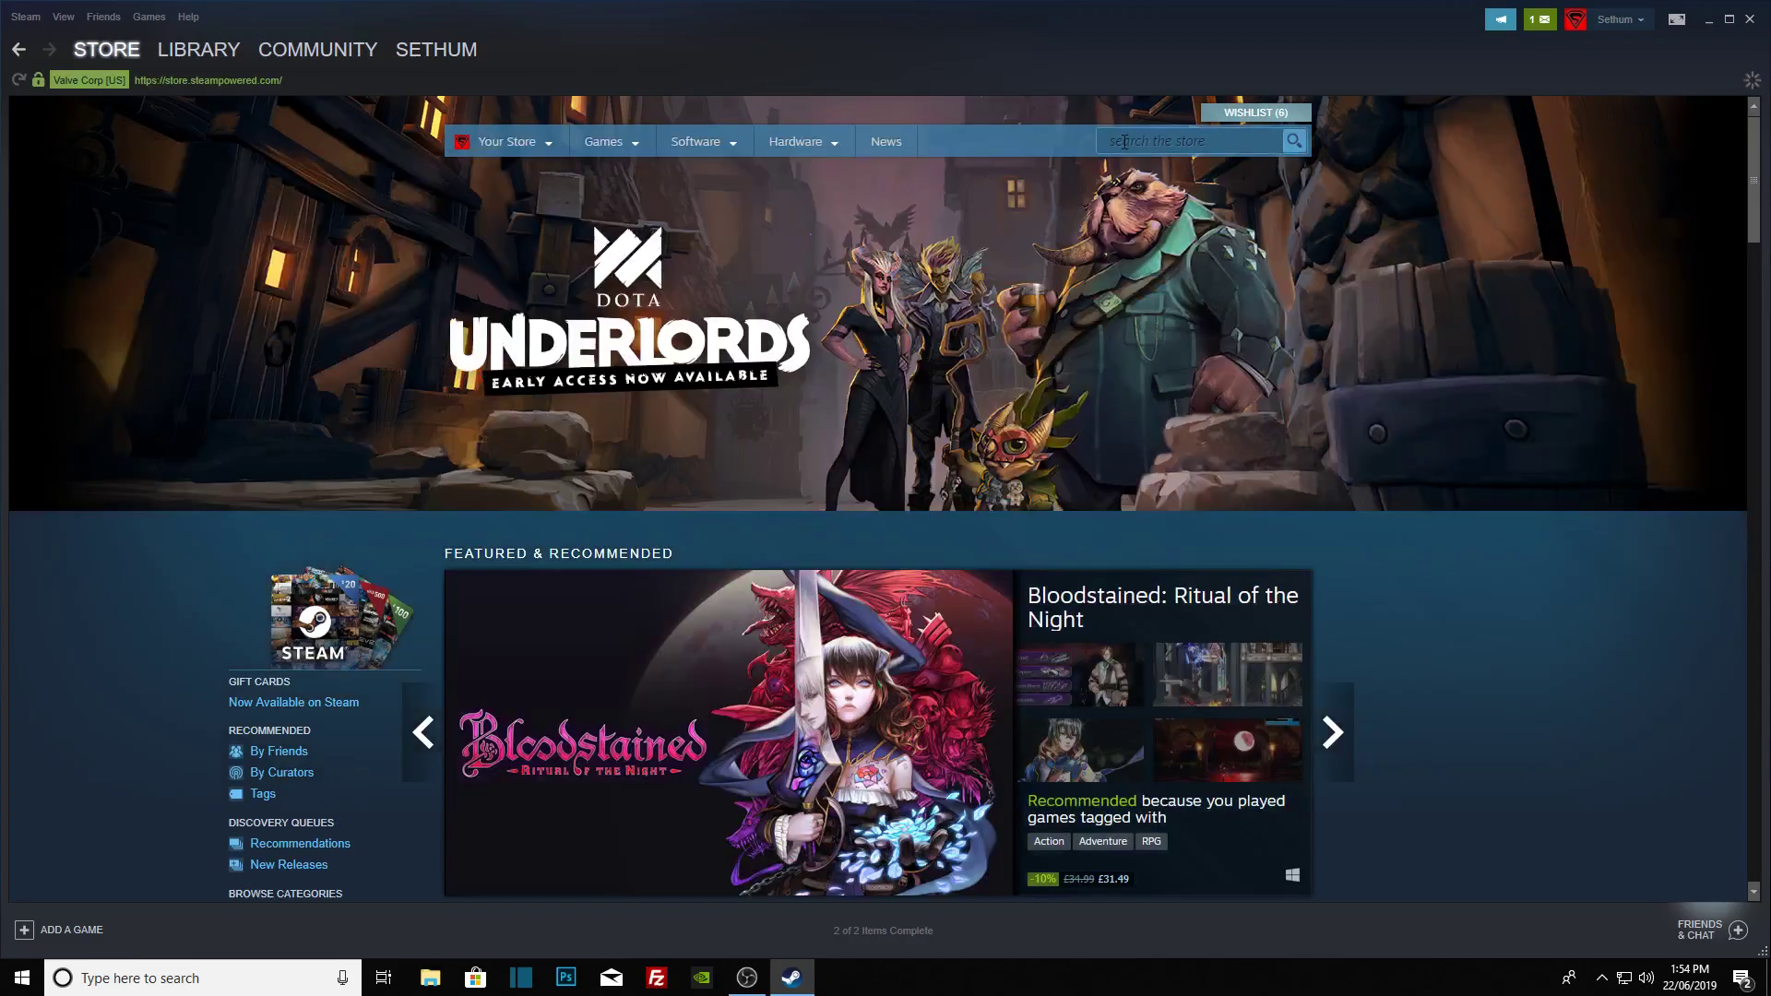
click(1123, 141)
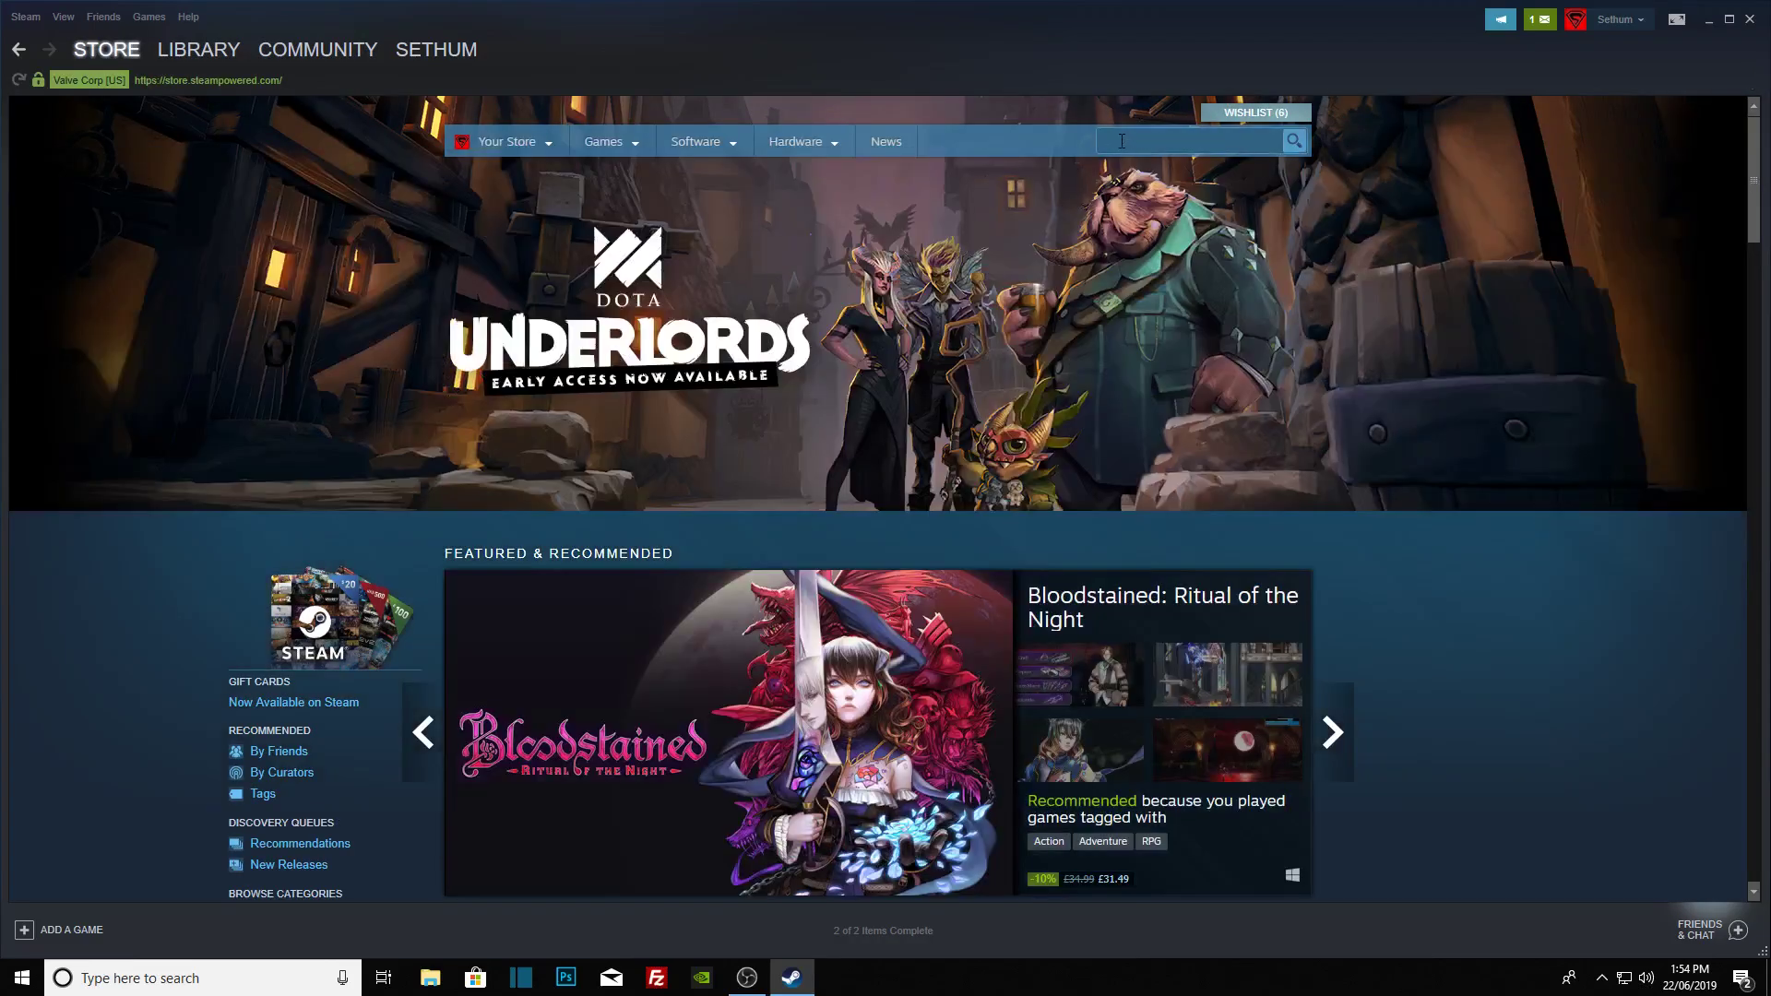
text(ark valguero)
key(Return)
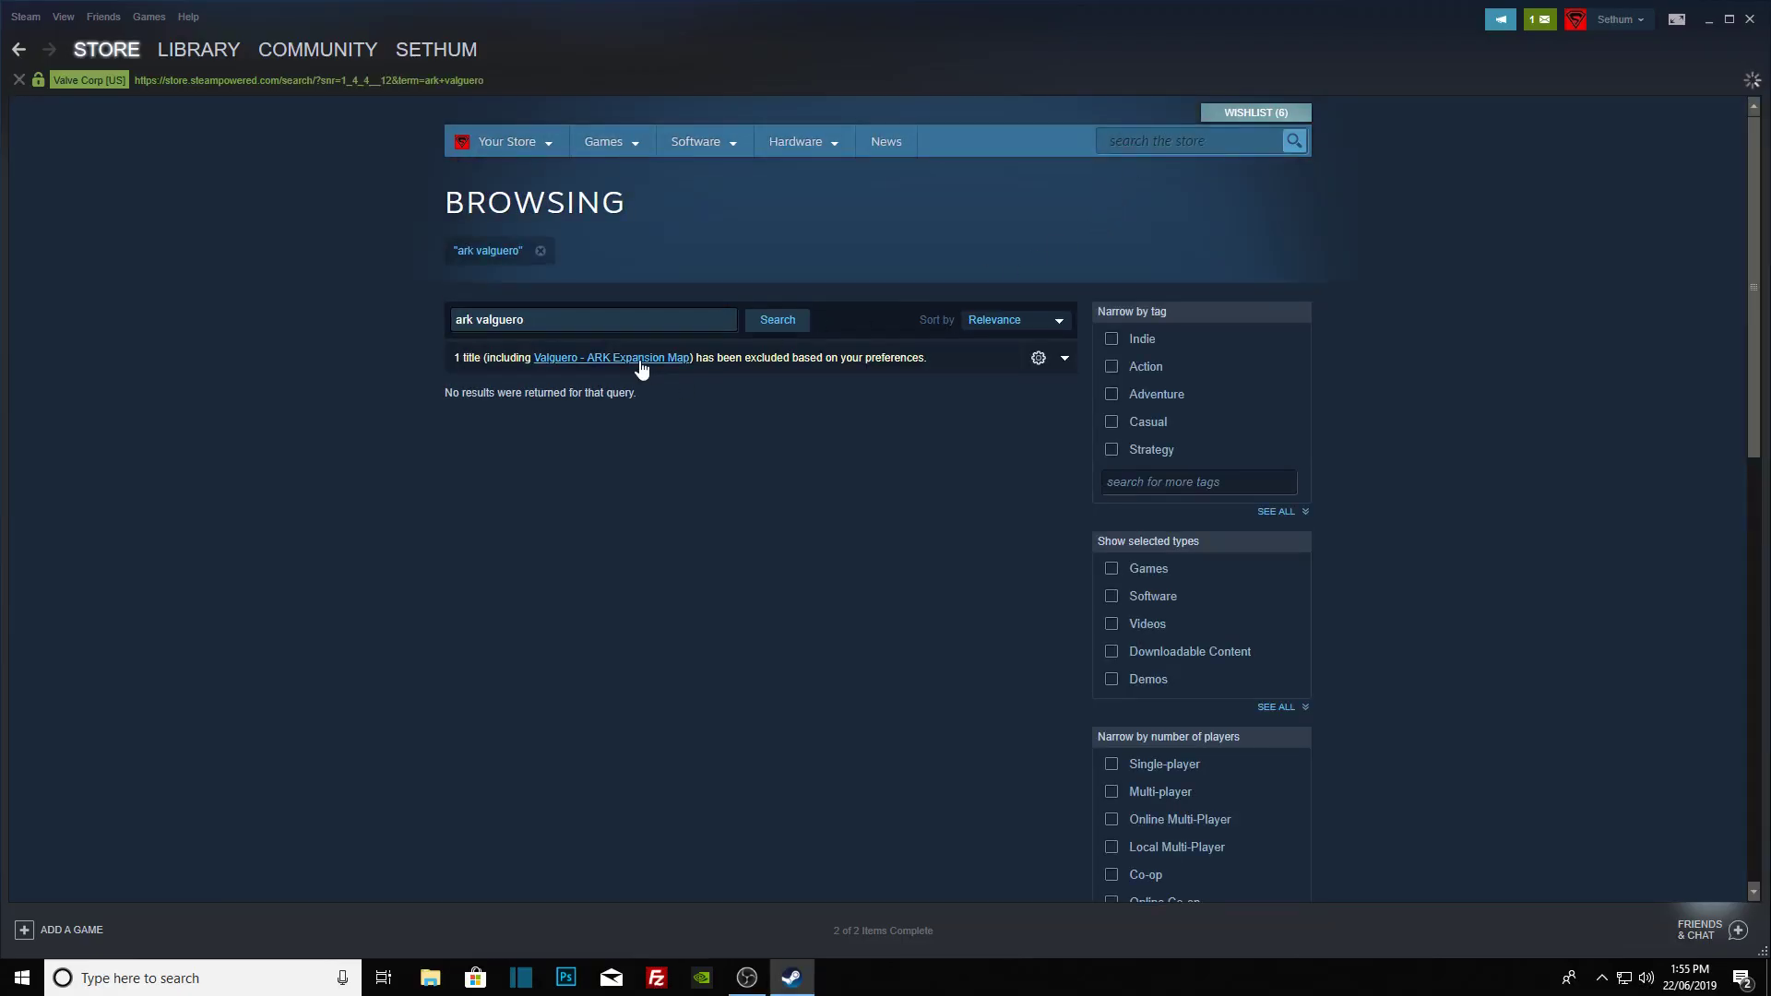
Step: Open the Valguero - ARK Expansion Map page past the mature content notice and download the free DLC
click(642, 360)
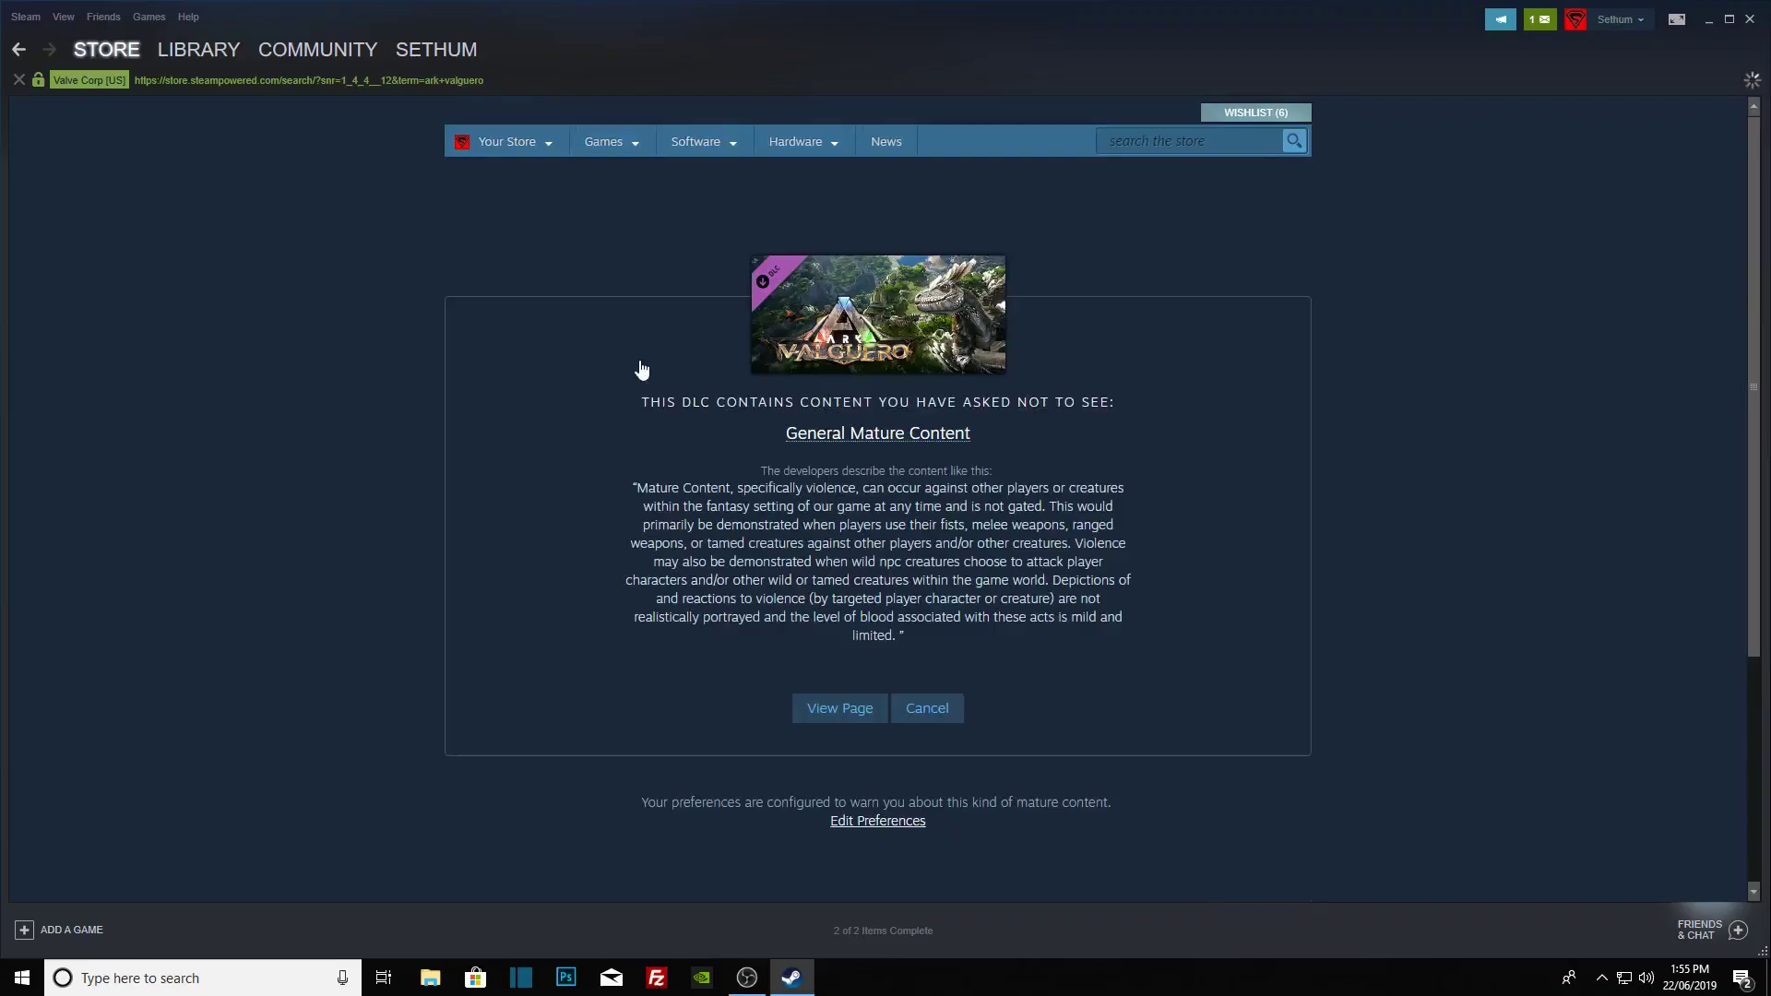
click(842, 711)
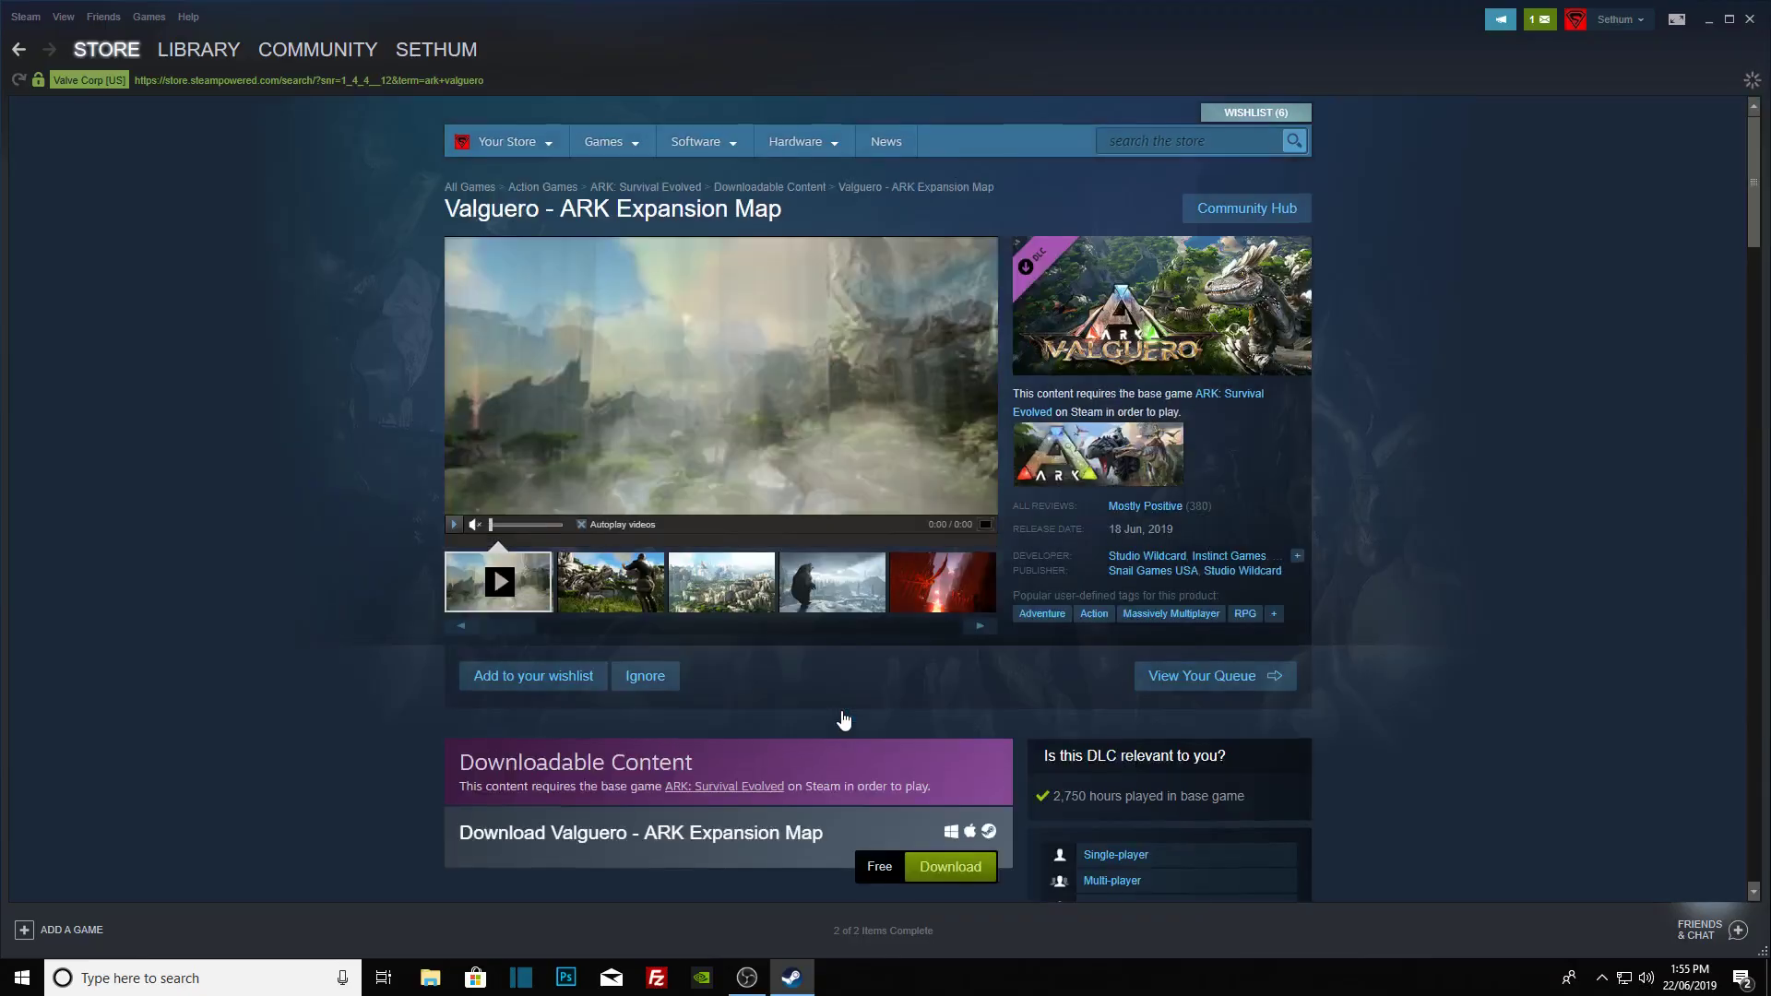
scroll(843, 721, down, 2)
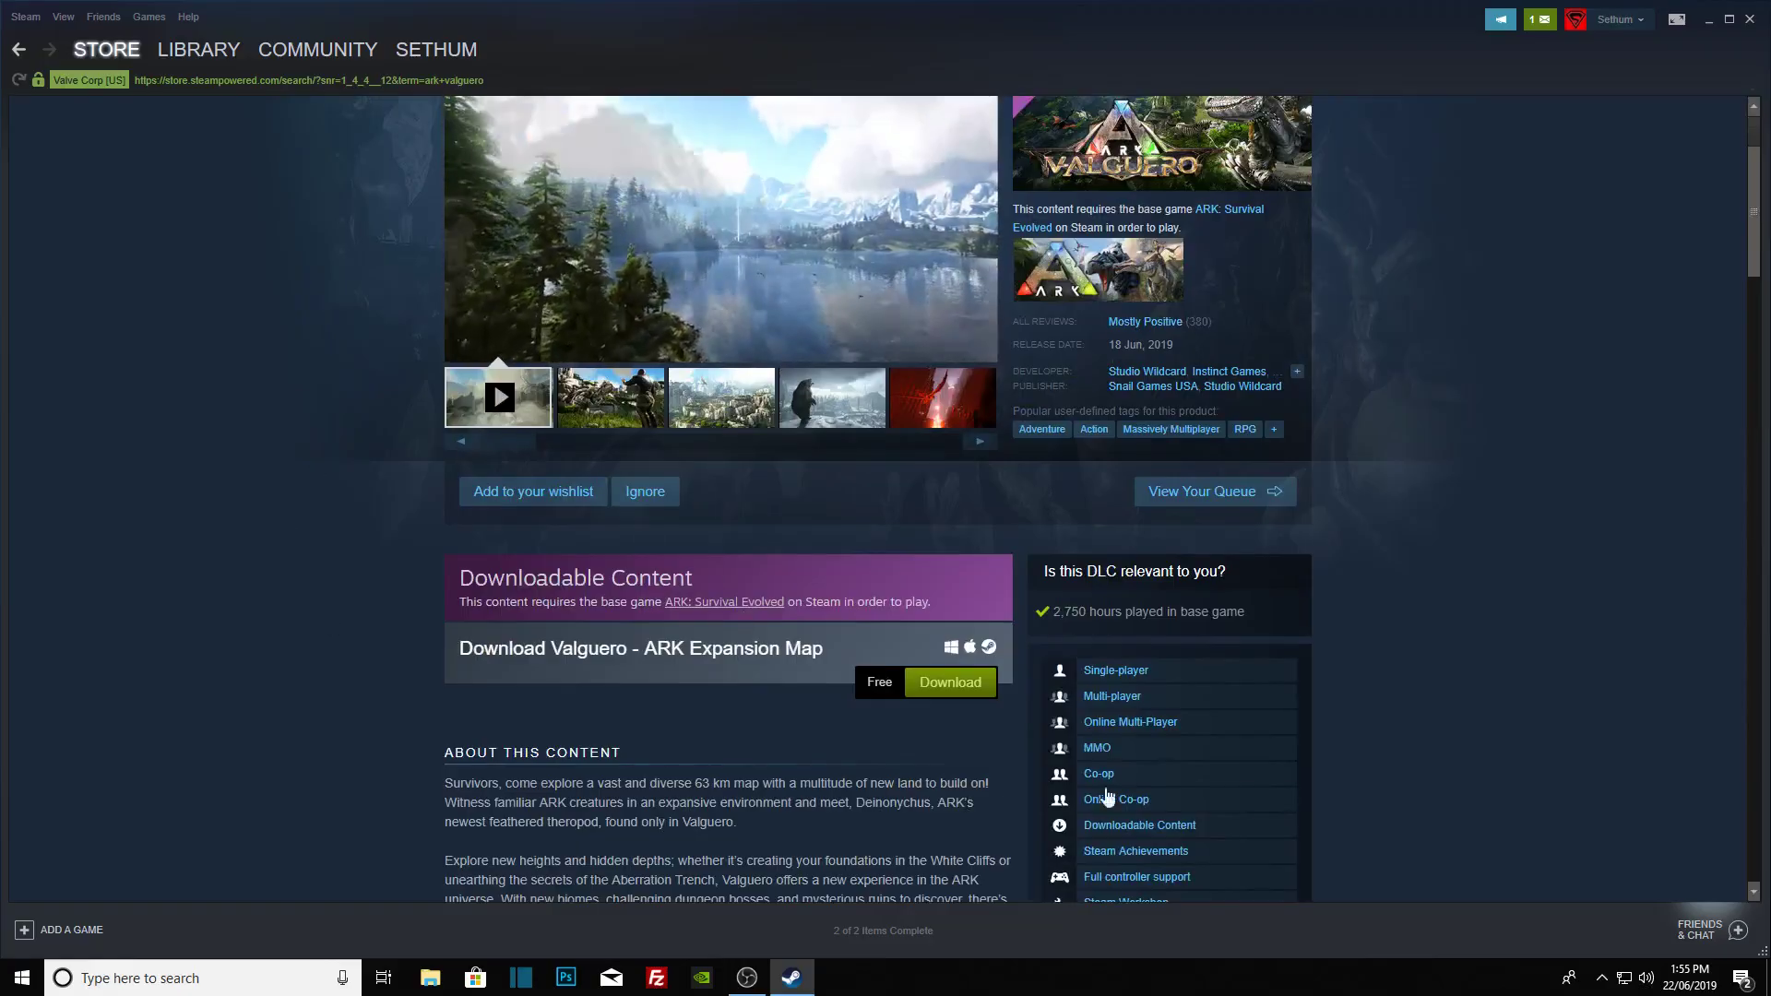
click(959, 687)
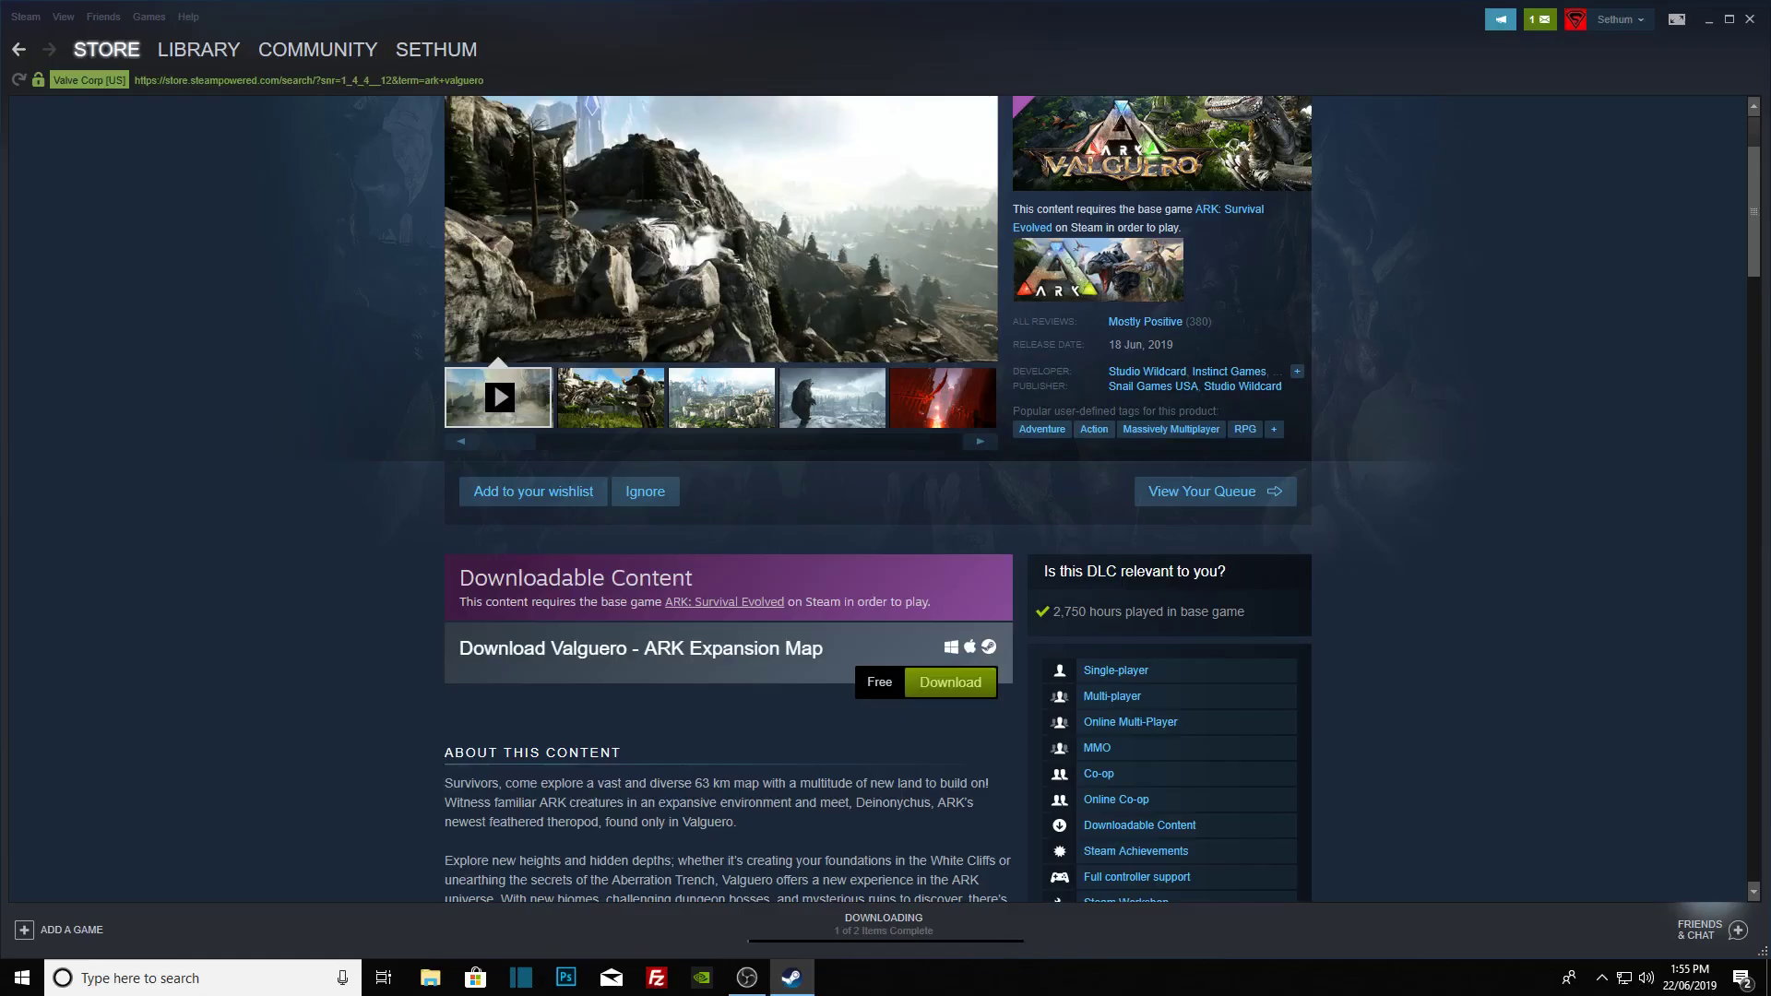
scroll(867, 780, down, 7)
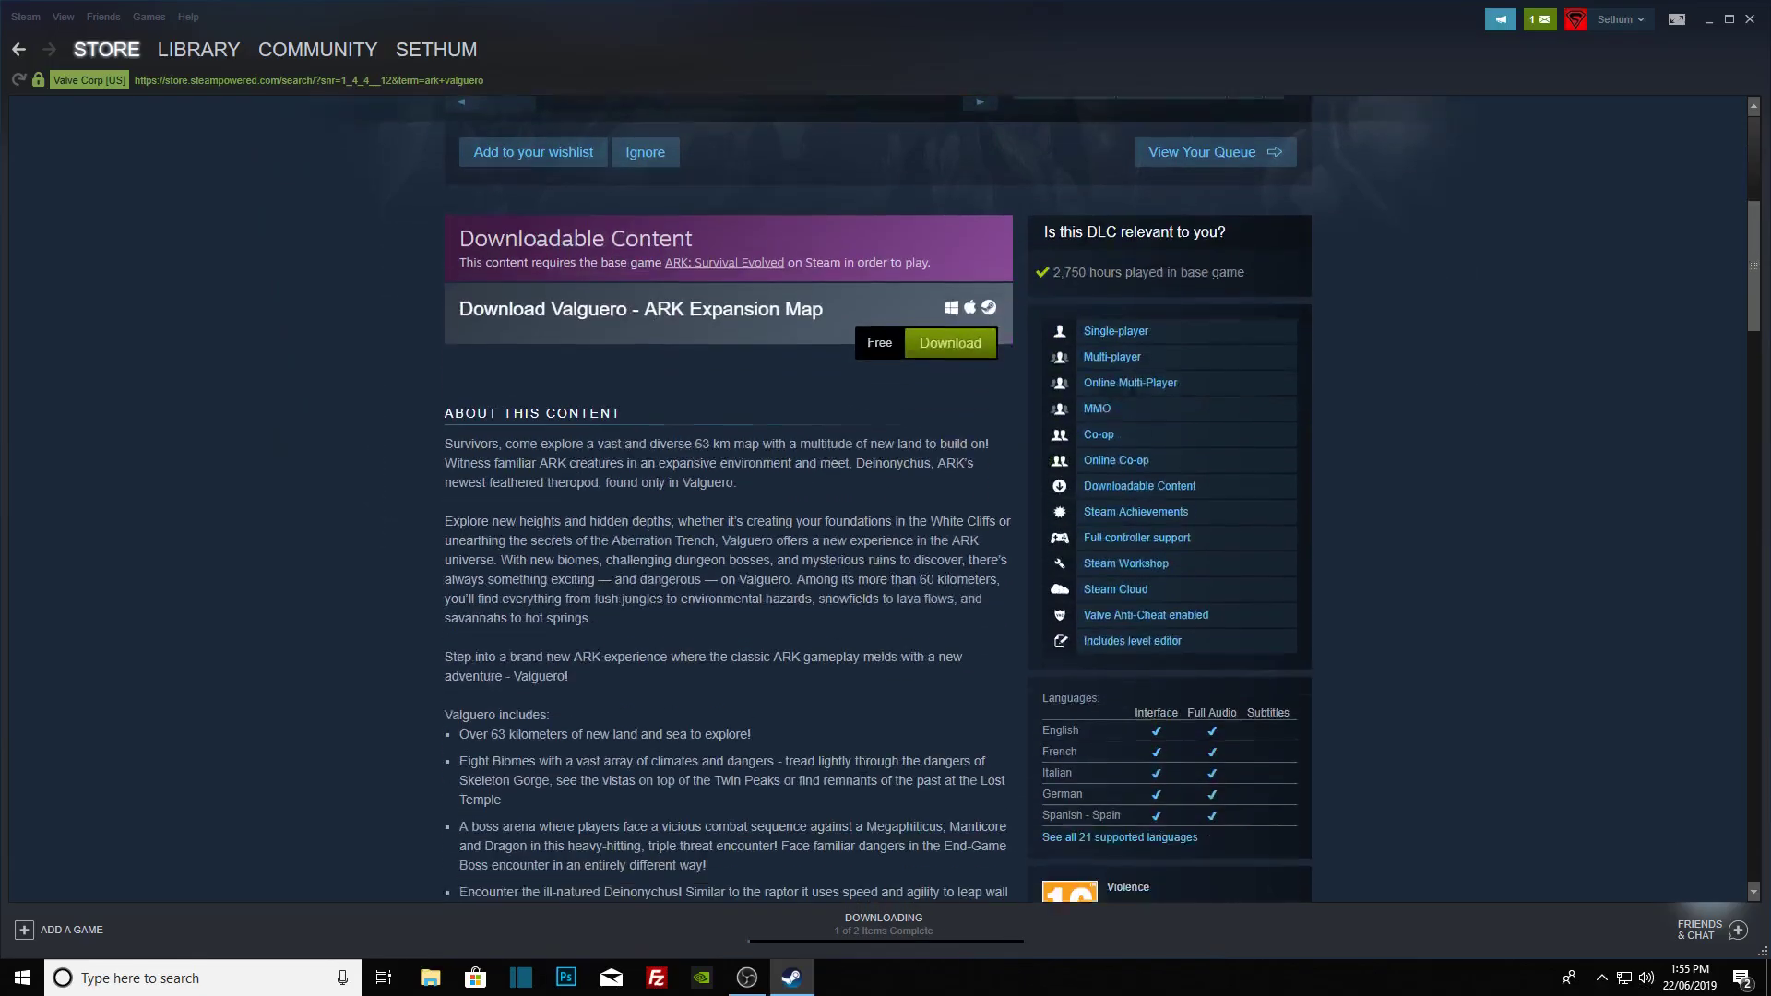
scroll(863, 767, up, 3)
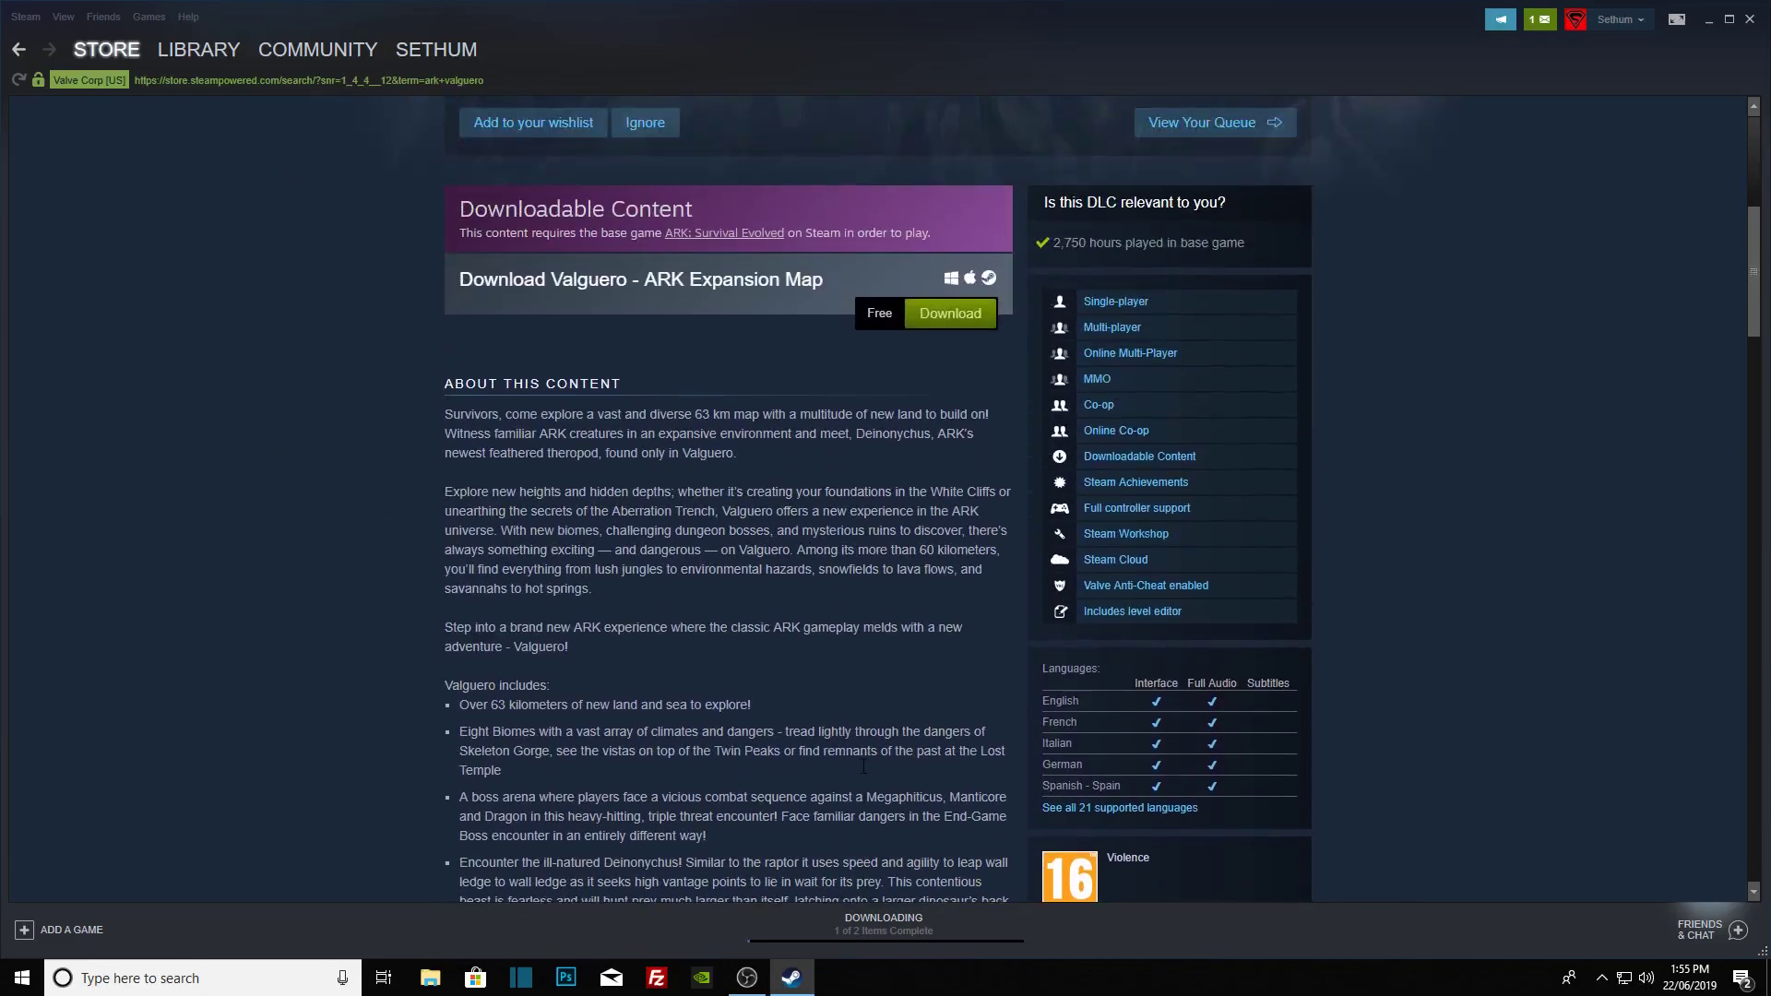